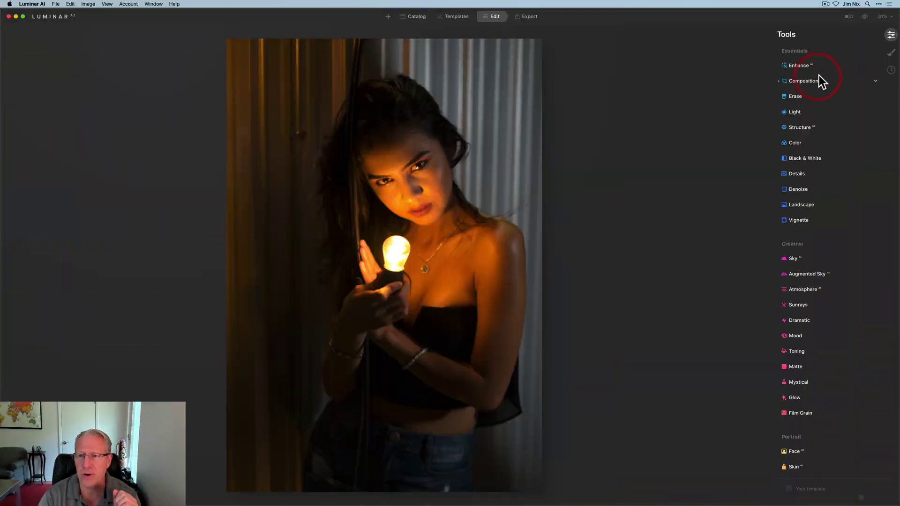
pyautogui.click(818, 77)
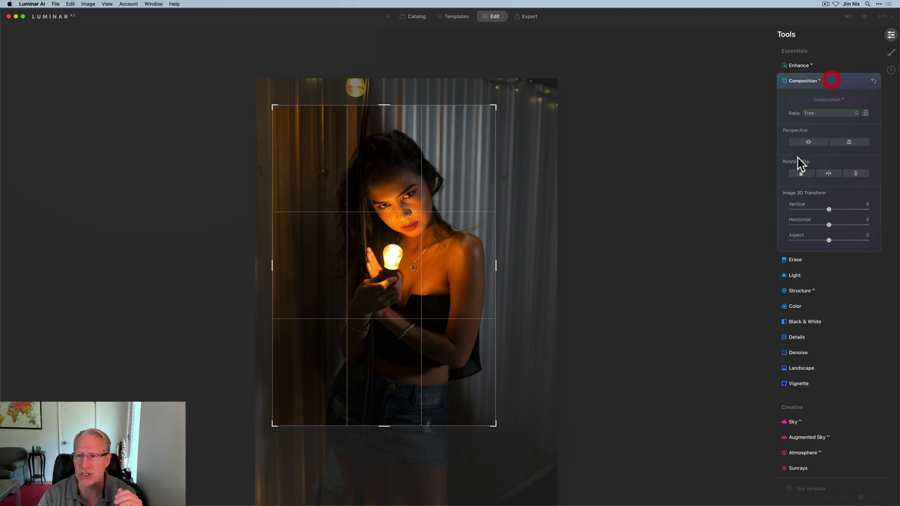
pyautogui.click(832, 81)
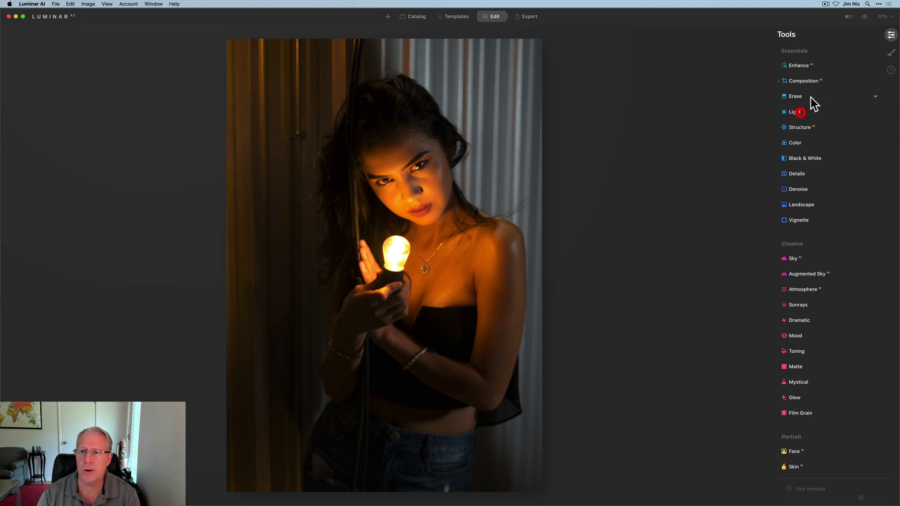
# Cool the photo's white balance by setting the Light temperature to 3358.
pyautogui.click(799, 112)
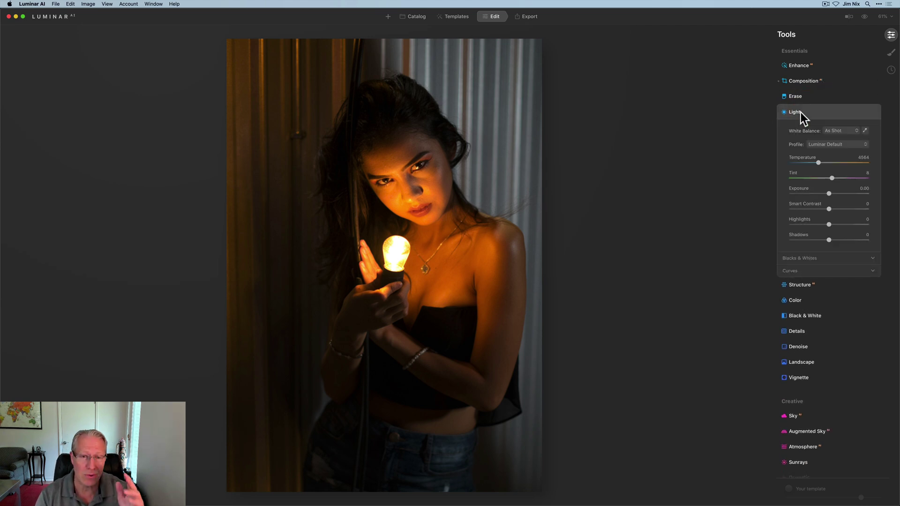
pyautogui.moveTo(815, 162); pyautogui.dragTo(810, 161)
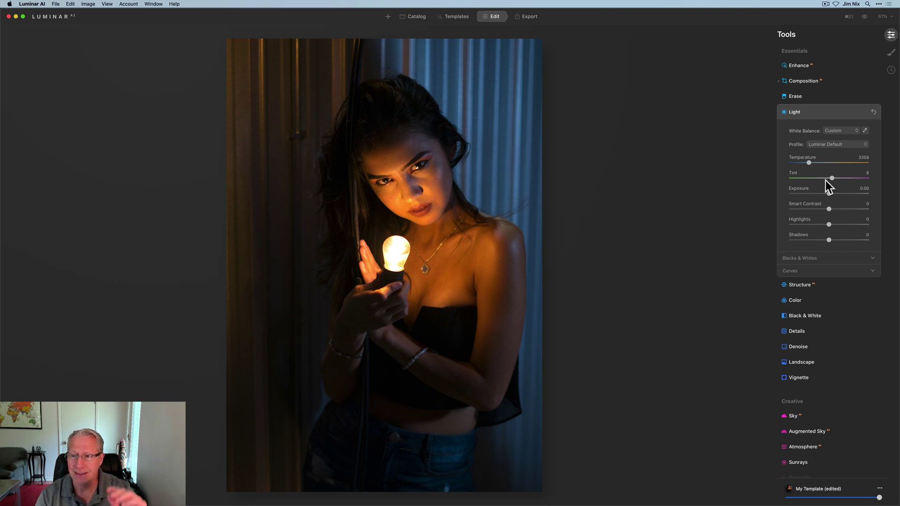
pyautogui.click(826, 116)
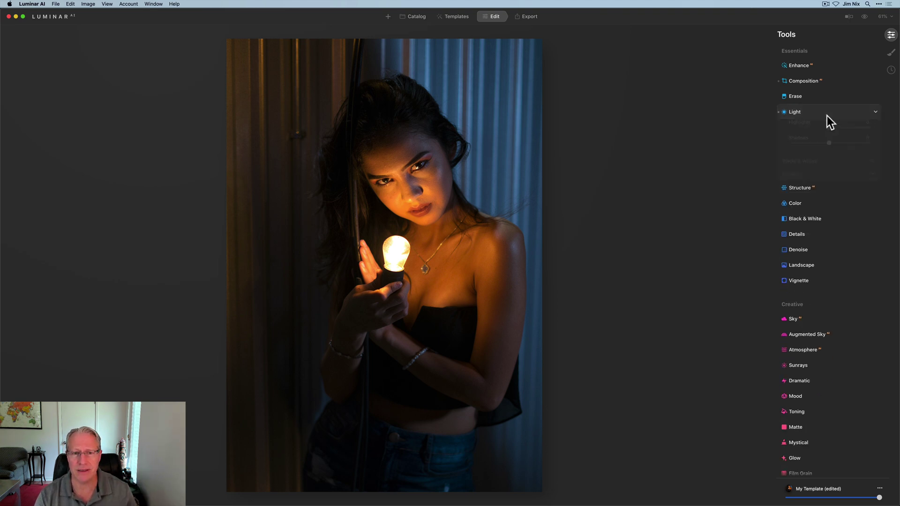
# Soften the photo with Structure at an amount of -65, using an elliptical radial mask around the woman's face to exclude it.
pyautogui.click(811, 130)
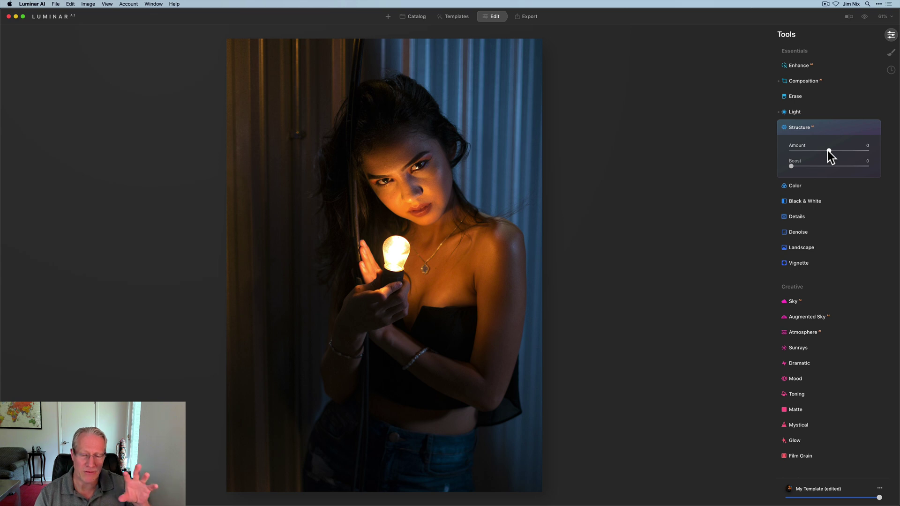
pyautogui.moveTo(828, 151); pyautogui.dragTo(804, 148)
pyautogui.click(860, 127)
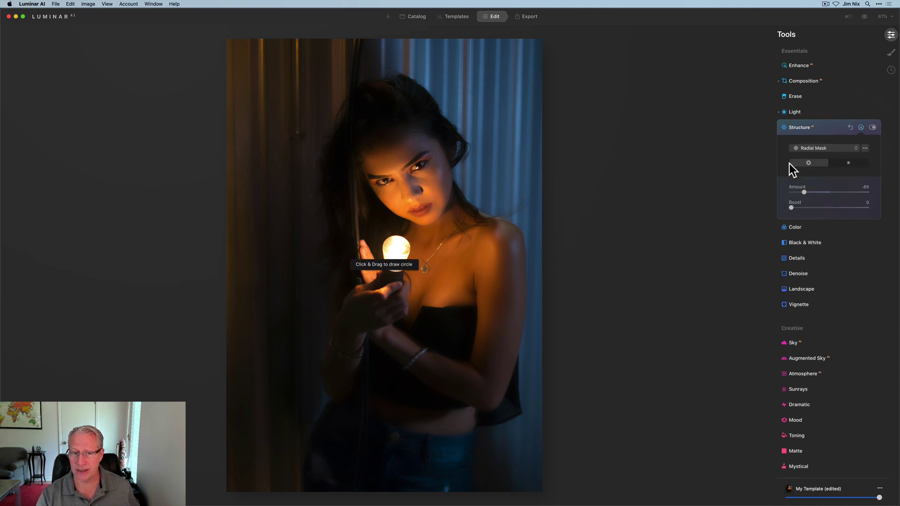
pyautogui.moveTo(411, 189)
pyautogui.mouseDown()
pyautogui.moveTo(436, 204)
pyautogui.moveTo(473, 188)
pyautogui.moveTo(478, 156)
pyautogui.moveTo(464, 143)
pyautogui.mouseUp()
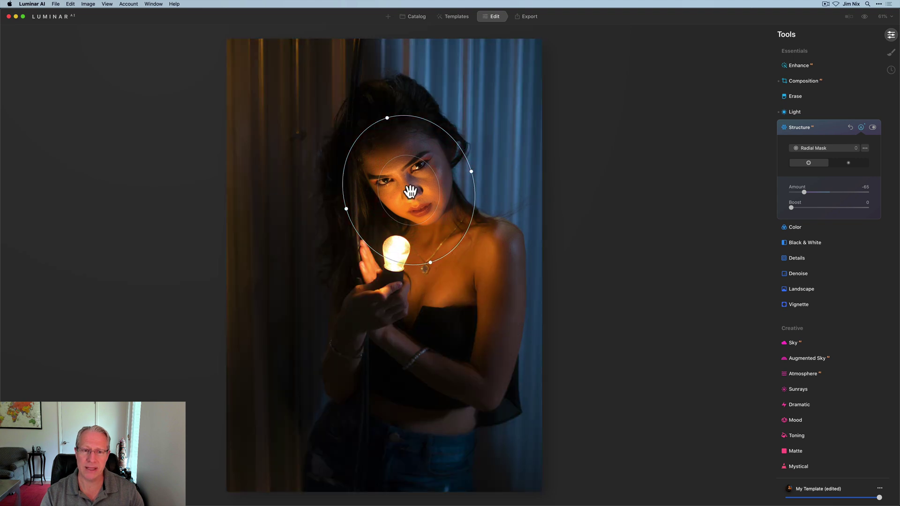
pyautogui.moveTo(410, 191); pyautogui.dragTo(479, 161)
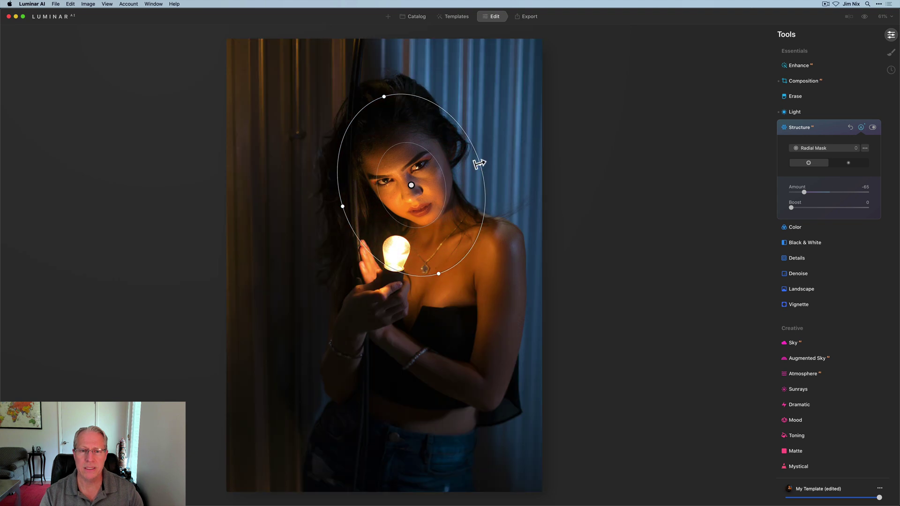
# Show the Structure mask overlay to check its coverage around the face, and hide it again.
pyautogui.click(864, 148)
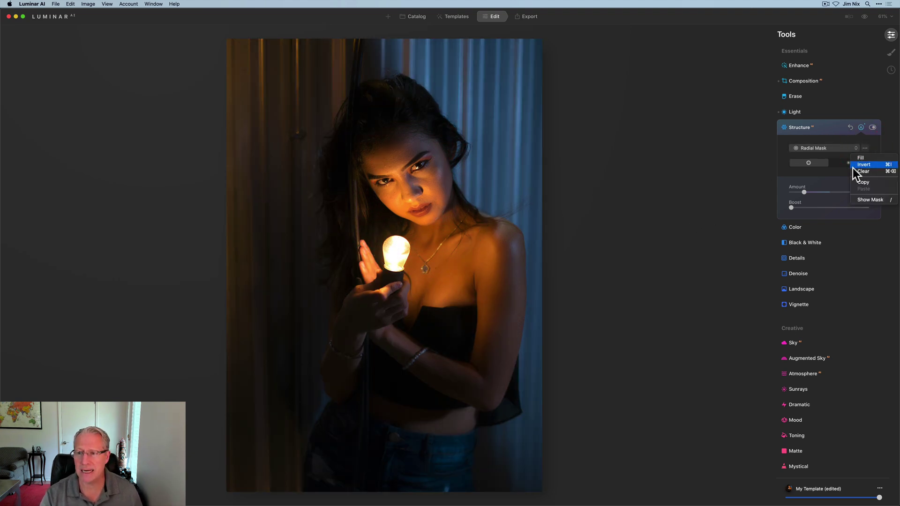
pyautogui.click(860, 199)
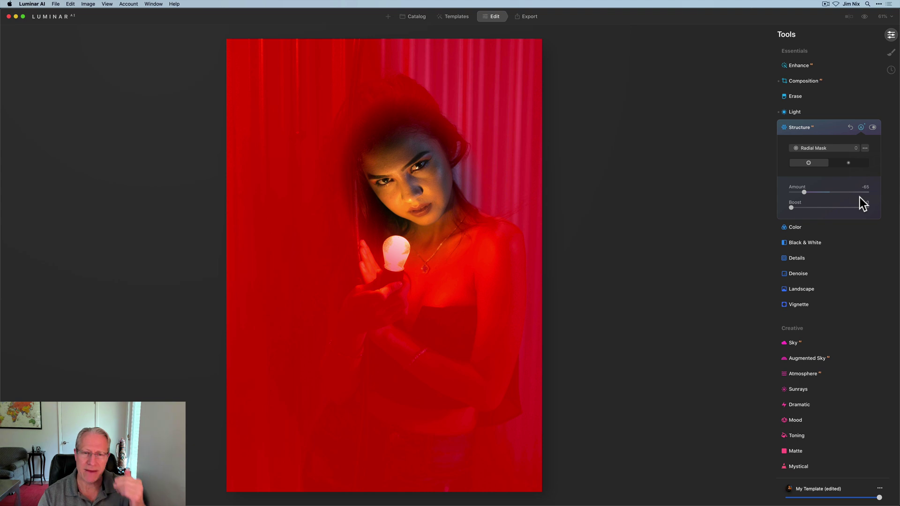
pyautogui.click(865, 148)
pyautogui.click(865, 199)
pyautogui.click(861, 127)
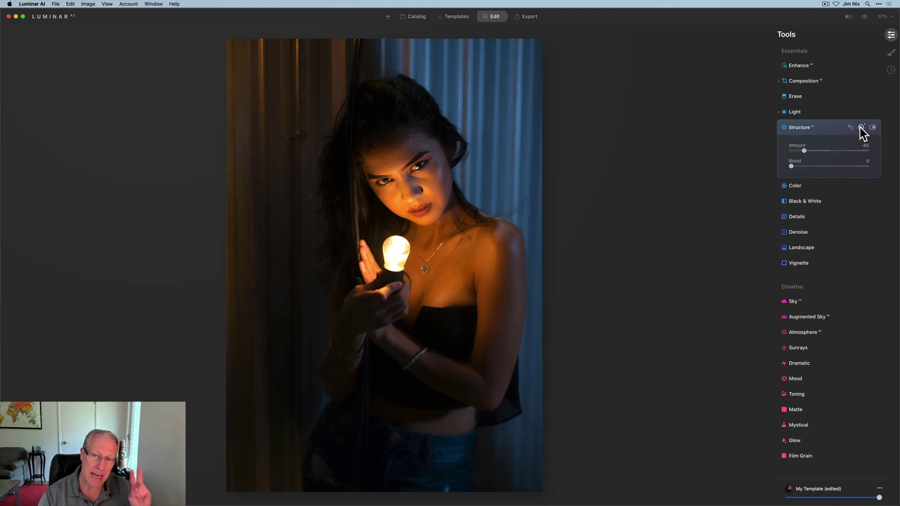
pyautogui.click(834, 127)
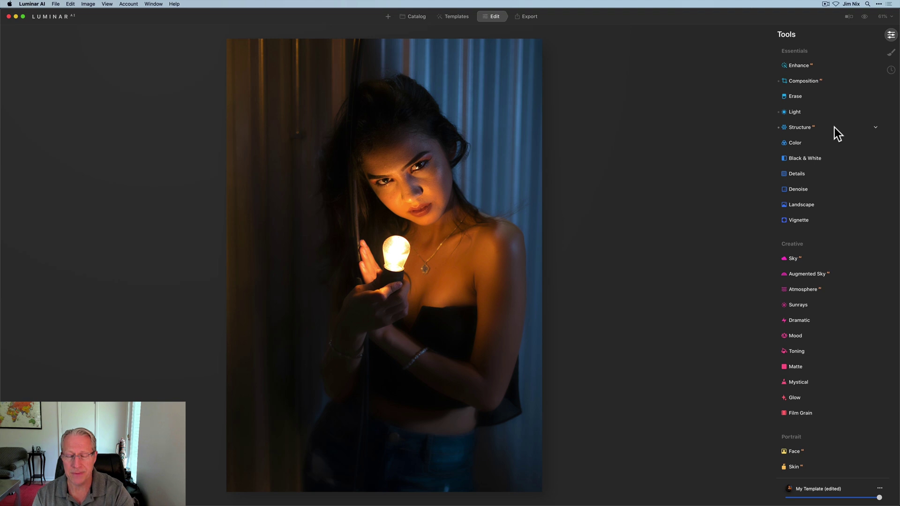
# Enhance the face with Eye Whitening at 100, Lips Redness at 70 and Lips Darkening at 30.
pyautogui.scroll(-3, 811, 180)
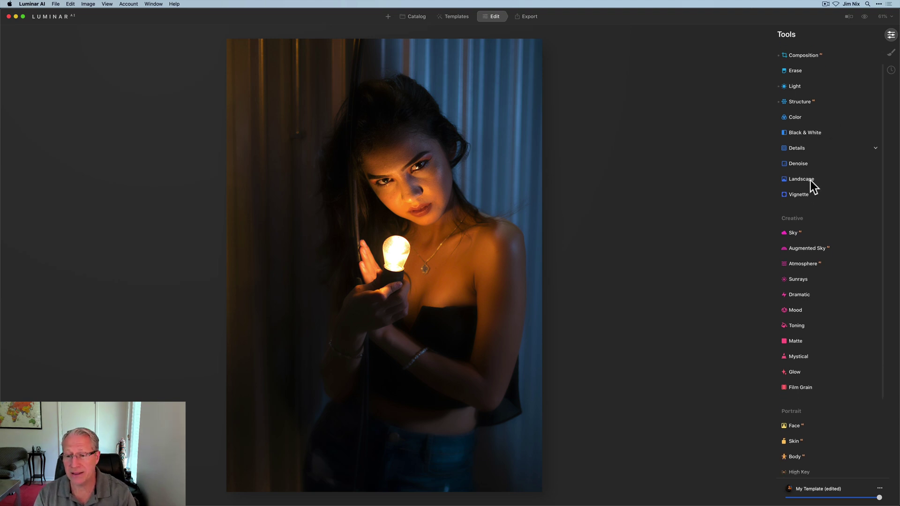
pyautogui.click(800, 387)
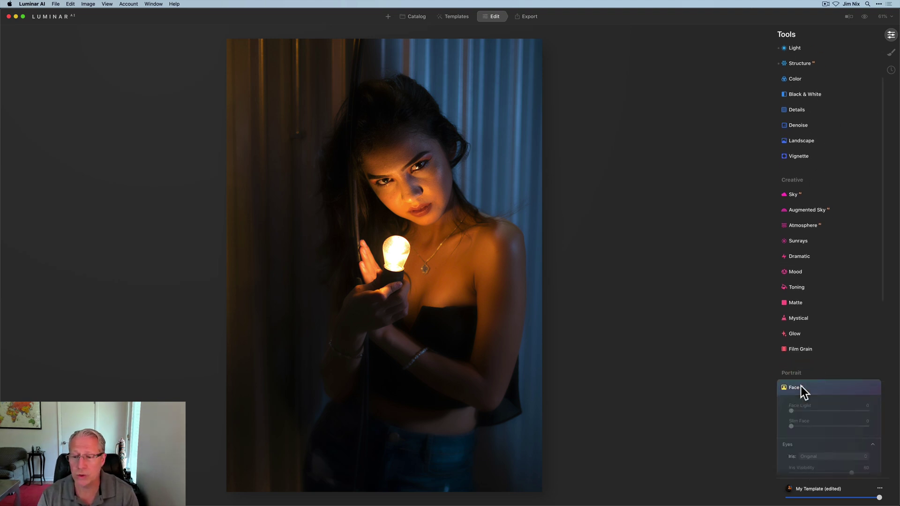
pyautogui.scroll(-3, 801, 386)
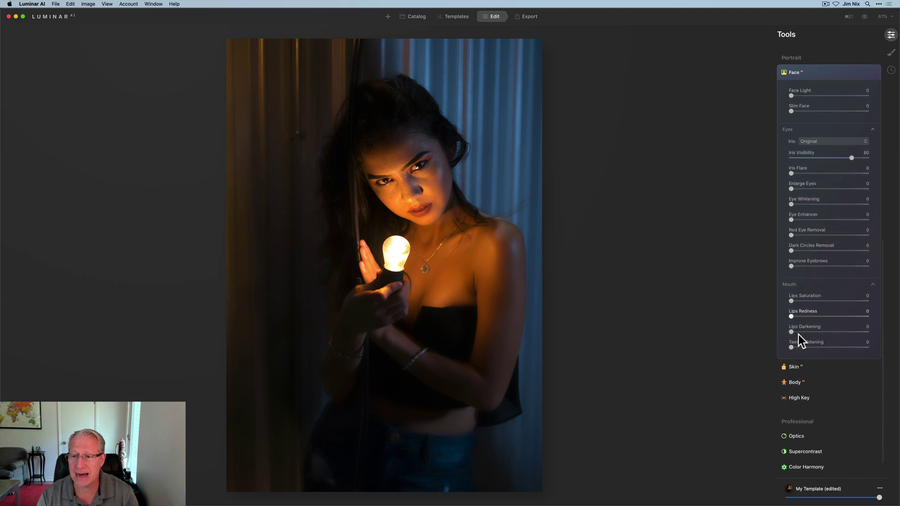
pyautogui.moveTo(809, 205); pyautogui.dragTo(866, 204)
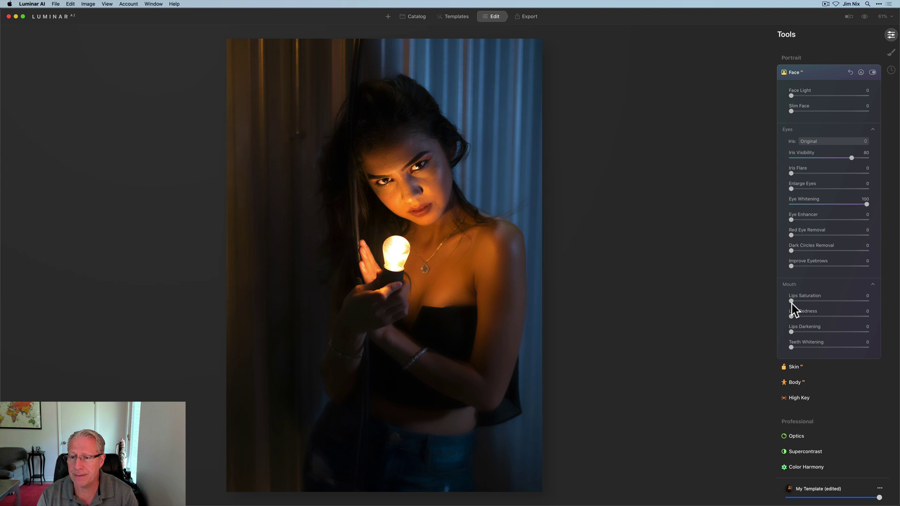
pyautogui.moveTo(791, 316); pyautogui.dragTo(812, 316)
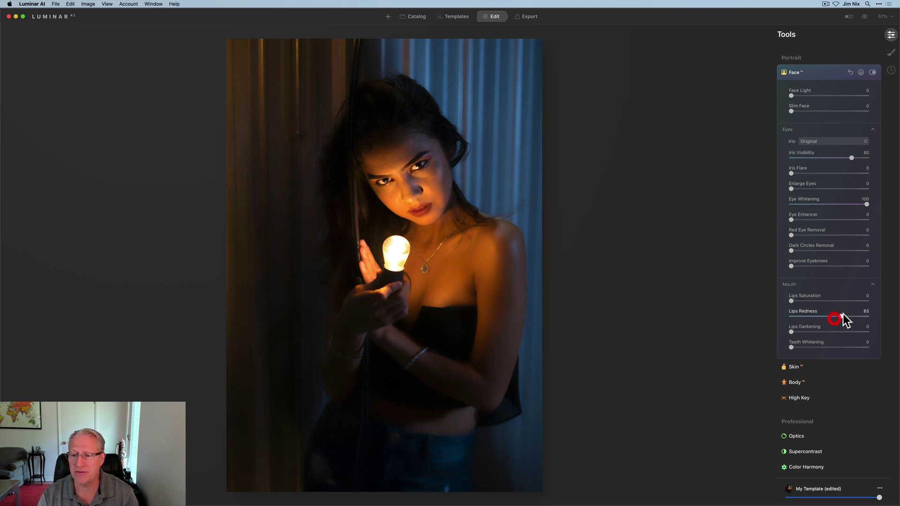
pyautogui.moveTo(802, 331); pyautogui.dragTo(815, 330)
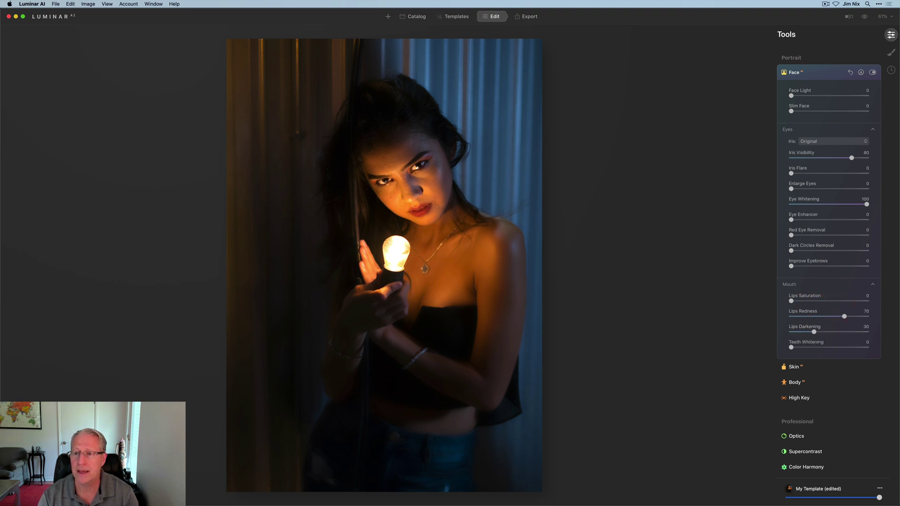
# Compare the portrait with the Face adjustments disabled and enabled, leaving them on.
pyautogui.click(872, 73)
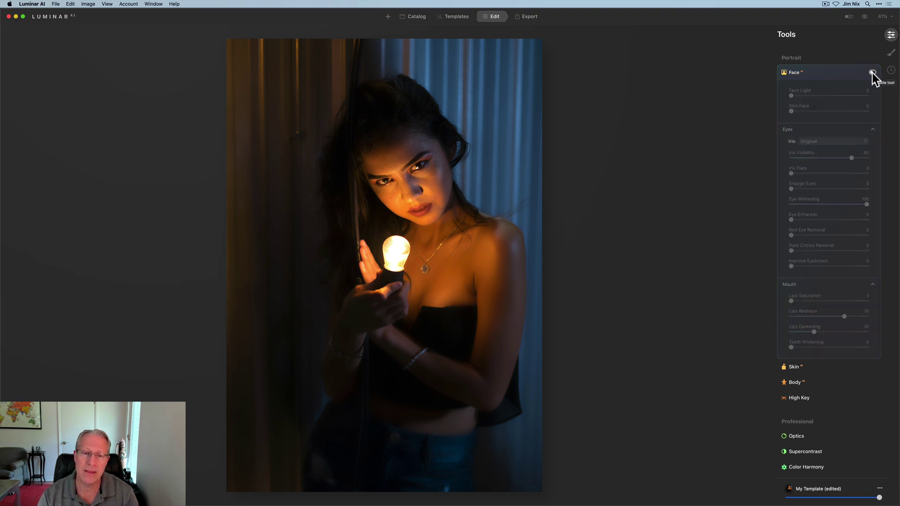
pyautogui.click(872, 73)
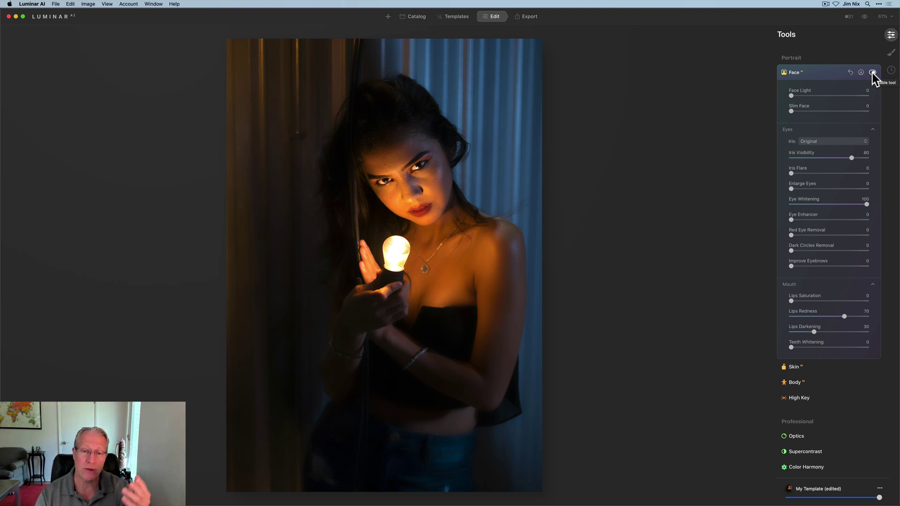
pyautogui.click(828, 75)
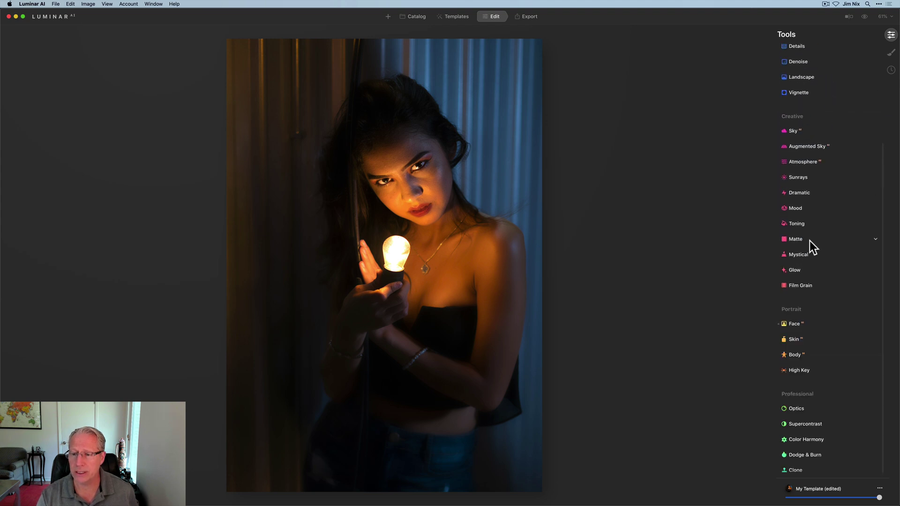
# Smooth the woman's skin with the Skin tool, setting both Amount and Shine Removal to 100.
pyautogui.click(803, 338)
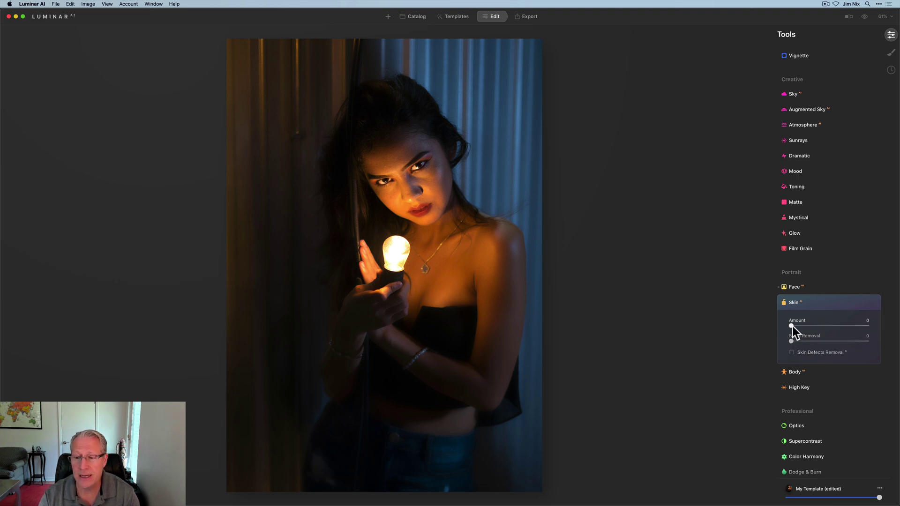
pyautogui.moveTo(791, 325); pyautogui.dragTo(889, 311)
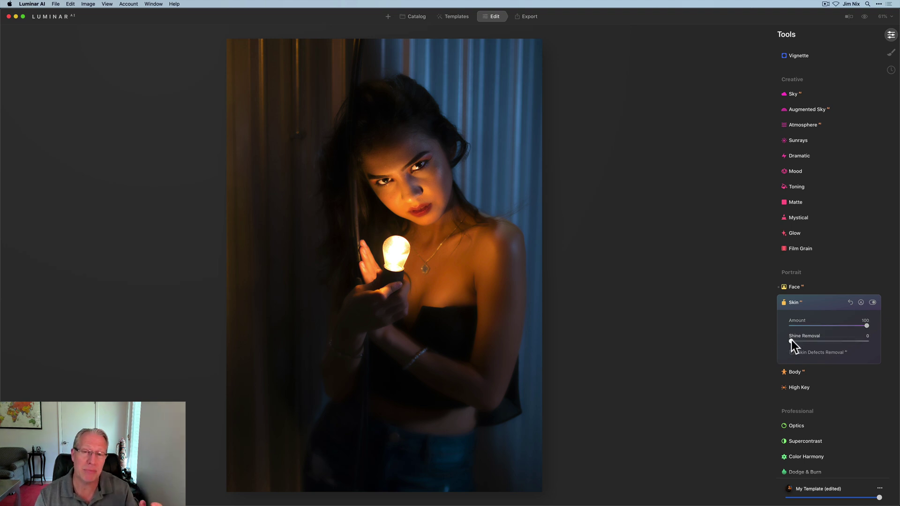
pyautogui.moveTo(849, 337); pyautogui.dragTo(874, 336)
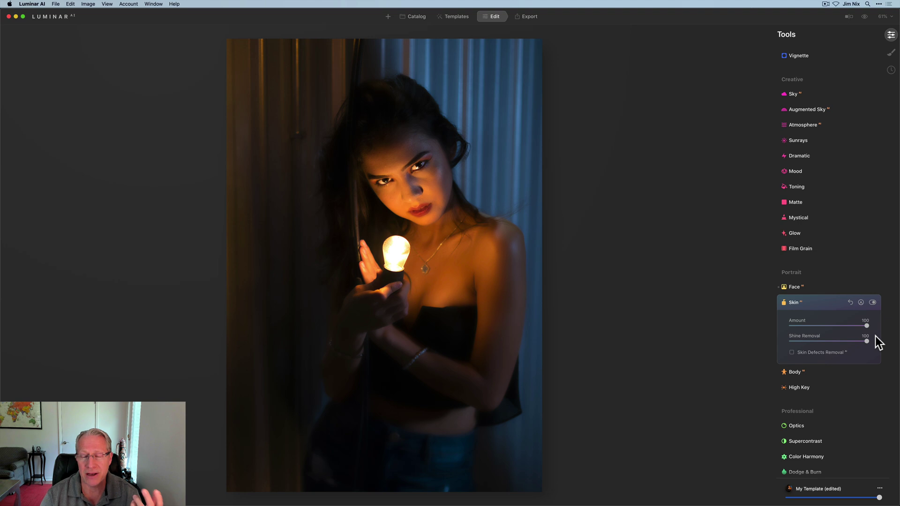
# Compare the face at 100% zoom with the Skin adjustments disabled and enabled, leaving them on.
pyautogui.click(872, 302)
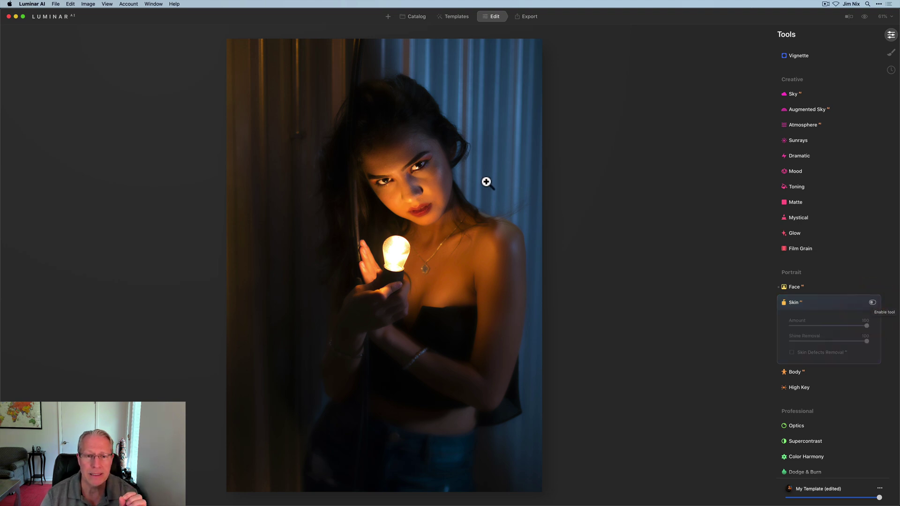
pyautogui.click(418, 182)
pyautogui.moveTo(389, 126); pyautogui.dragTo(389, 185)
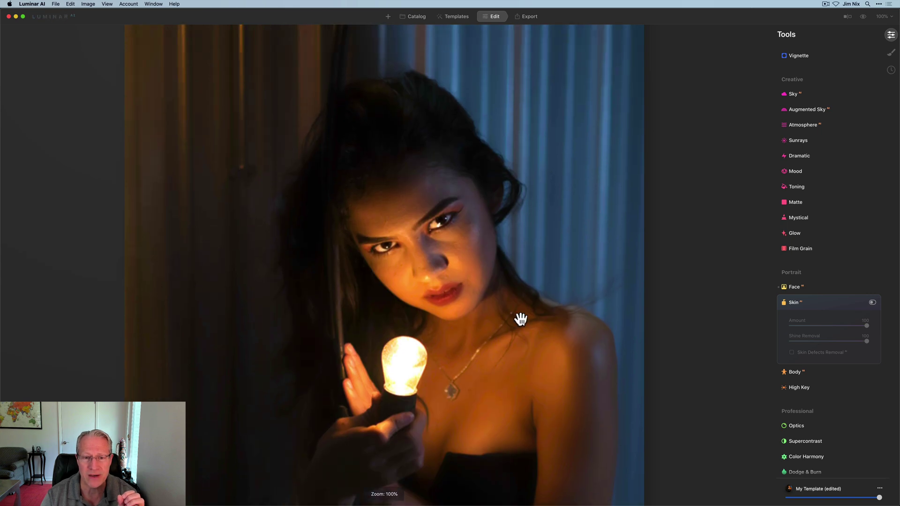
pyautogui.click(871, 302)
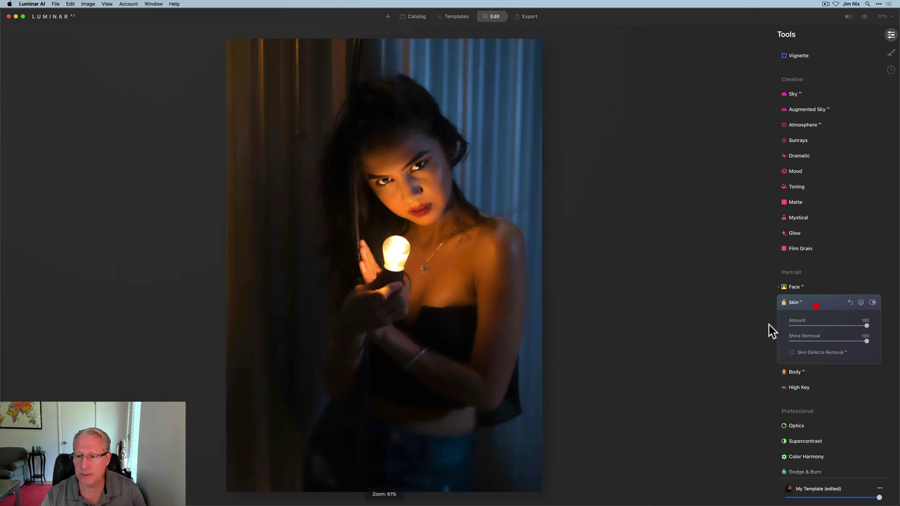
pyautogui.click(816, 306)
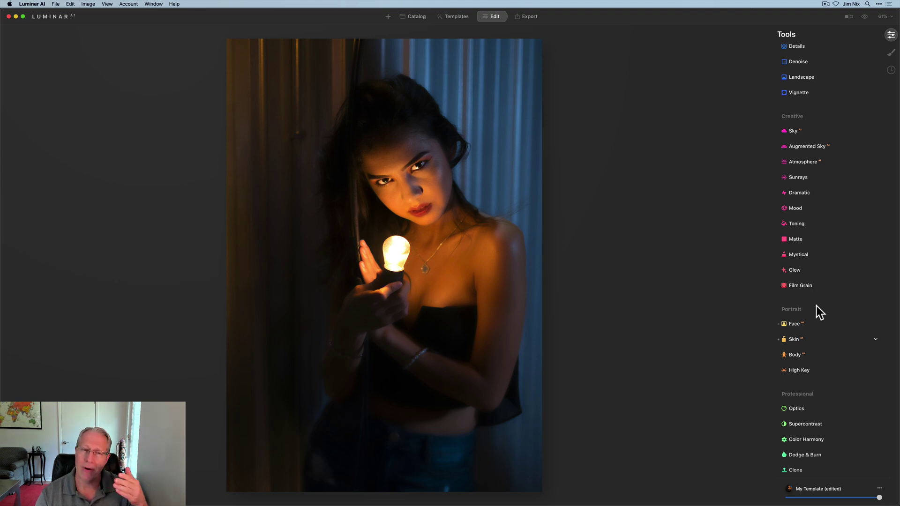
# Apply Supercontrast with Midtones Contrast 69 and Midtones Balance 20, limited by a gradient mask to the blue wall behind the woman.
pyautogui.click(809, 425)
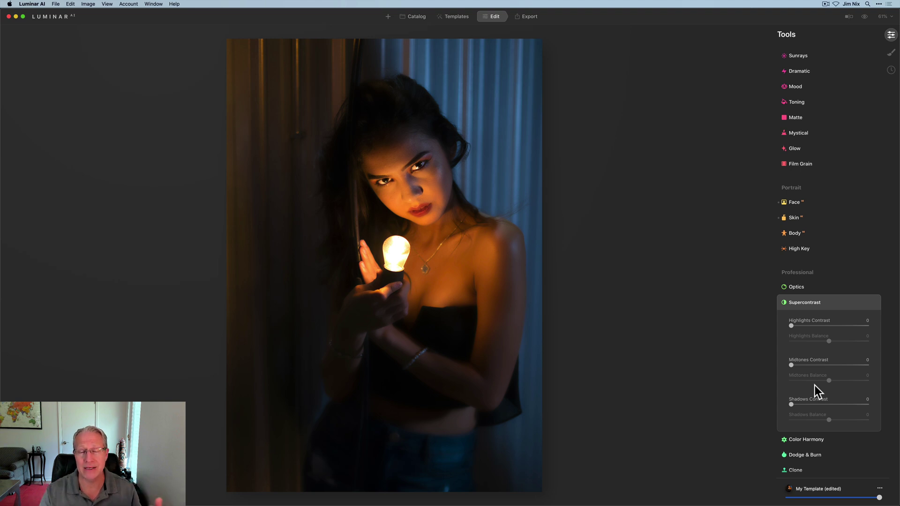
pyautogui.moveTo(790, 366); pyautogui.dragTo(831, 361)
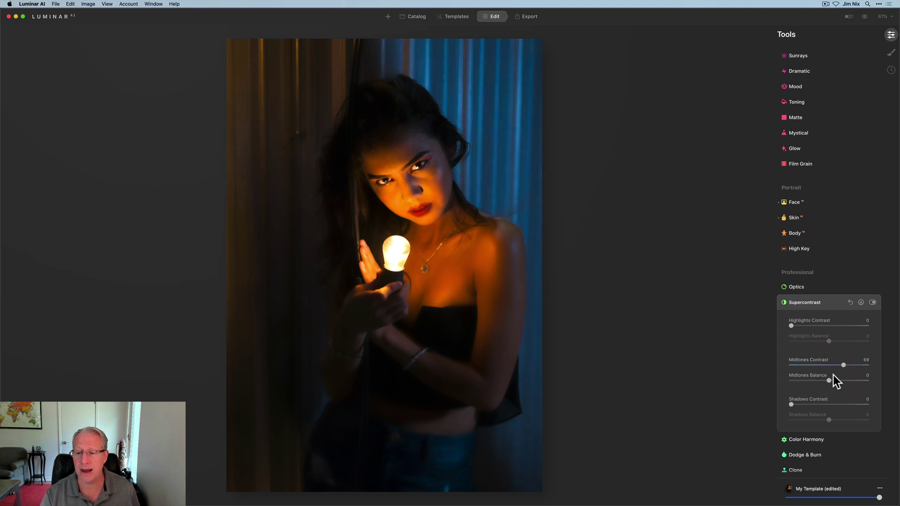
pyautogui.click(847, 380)
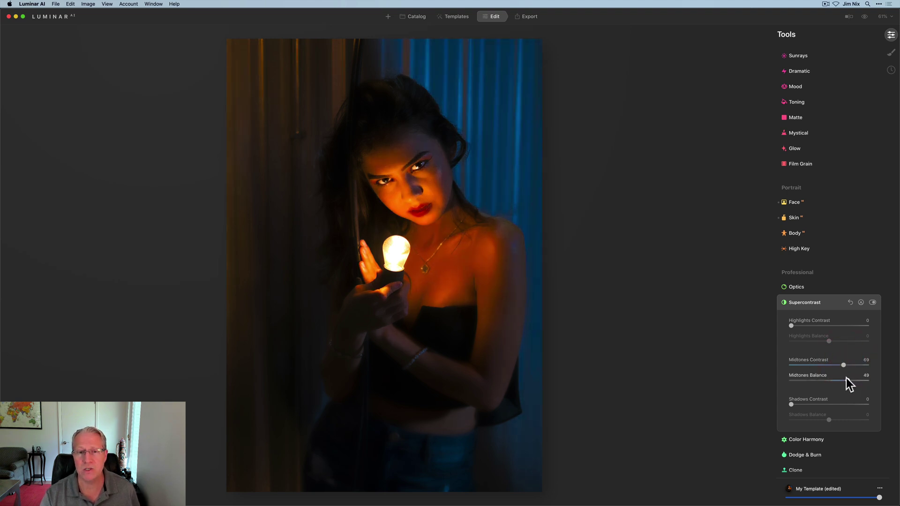
pyautogui.moveTo(836, 379); pyautogui.dragTo(835, 378)
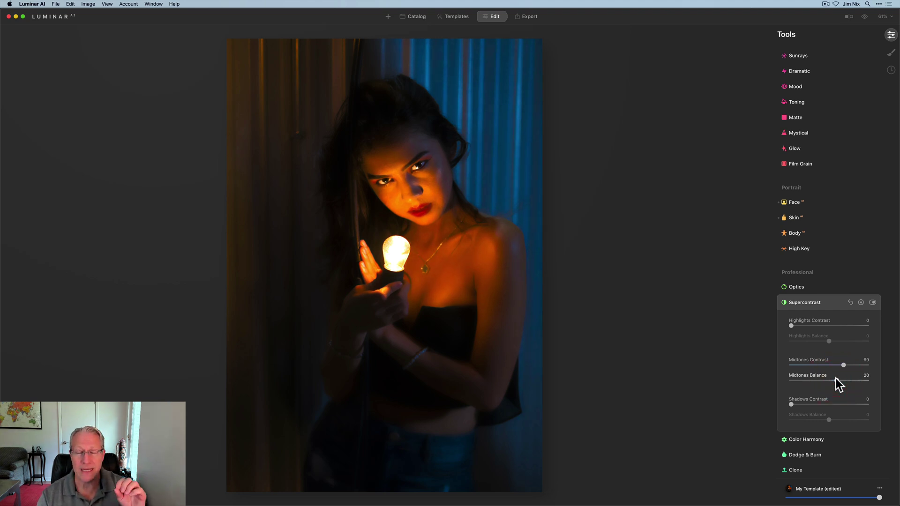
pyautogui.click(860, 302)
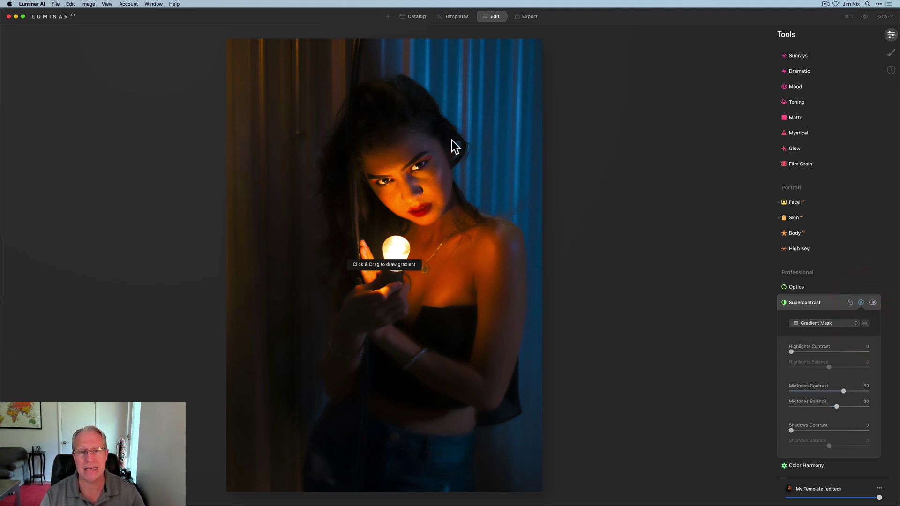
pyautogui.moveTo(450, 146)
pyautogui.mouseDown()
pyautogui.moveTo(428, 156)
pyautogui.moveTo(453, 145)
pyautogui.moveTo(442, 154)
pyautogui.mouseUp()
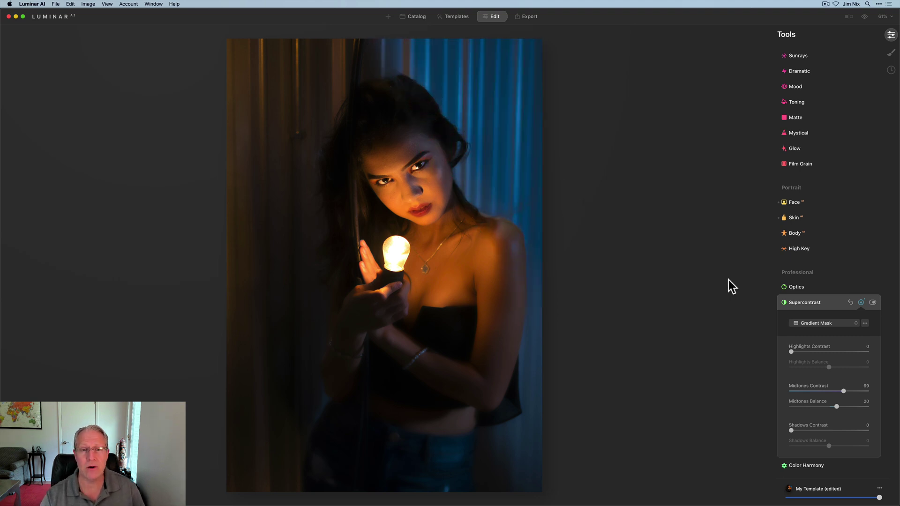
# Compare the portrait with the Supercontrast adjustments disabled and enabled, leaving them on.
pyautogui.click(861, 302)
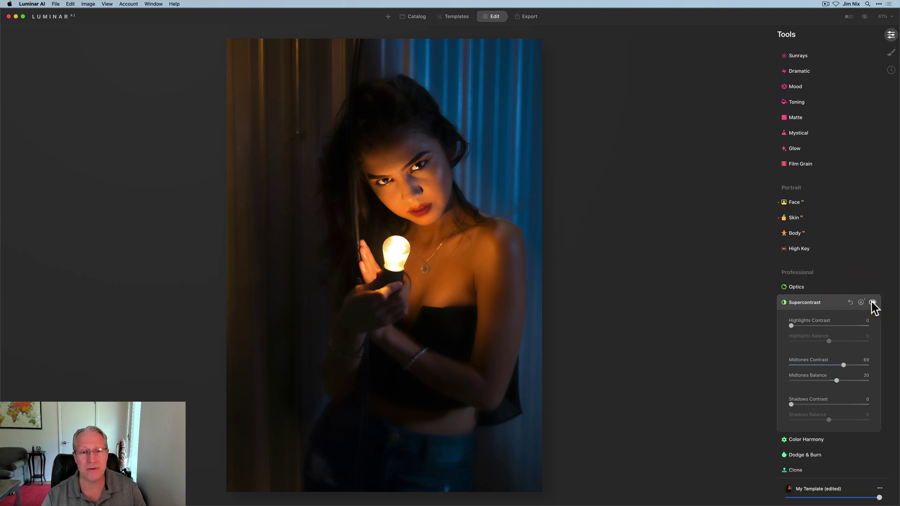
pyautogui.click(872, 302)
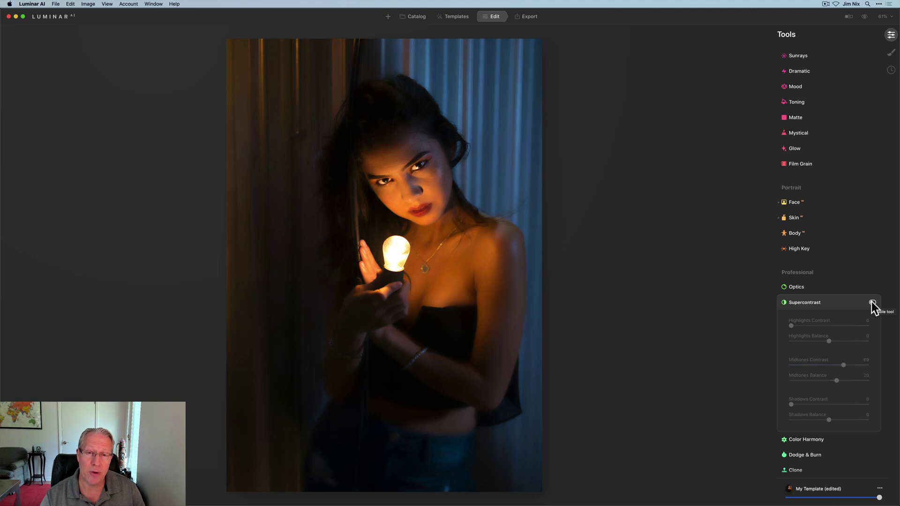
pyautogui.click(872, 303)
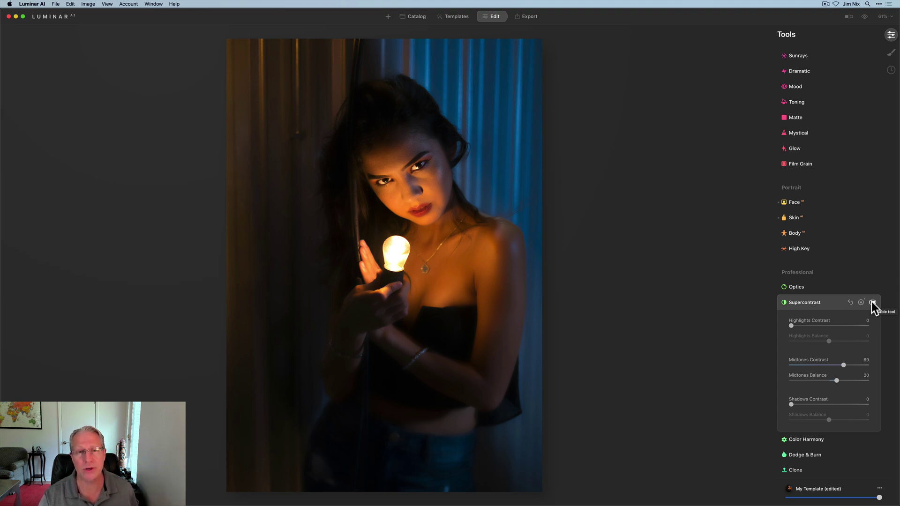
pyautogui.click(826, 304)
# Mute the portrait's colors by setting overall Saturation to -20 and the HSL saturation of Orange and Yellow to -15 each.
pyautogui.scroll(10, 826, 303)
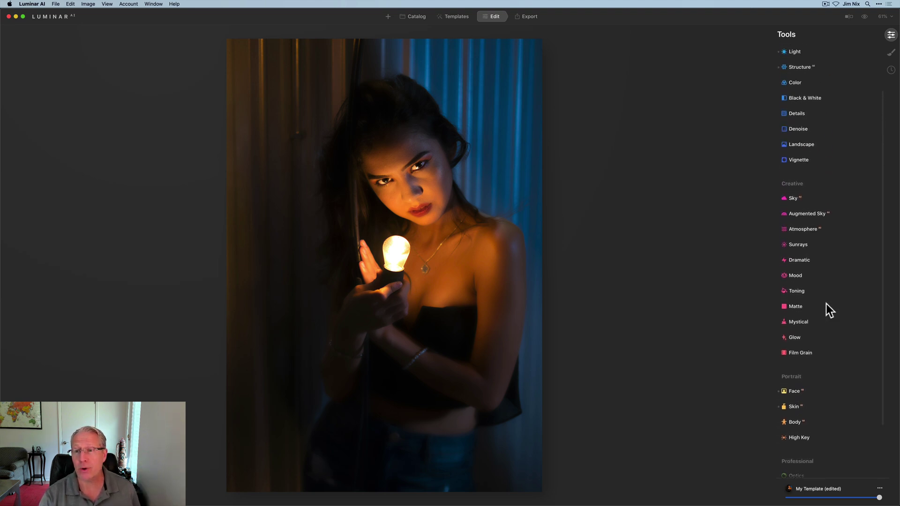
pyautogui.click(800, 144)
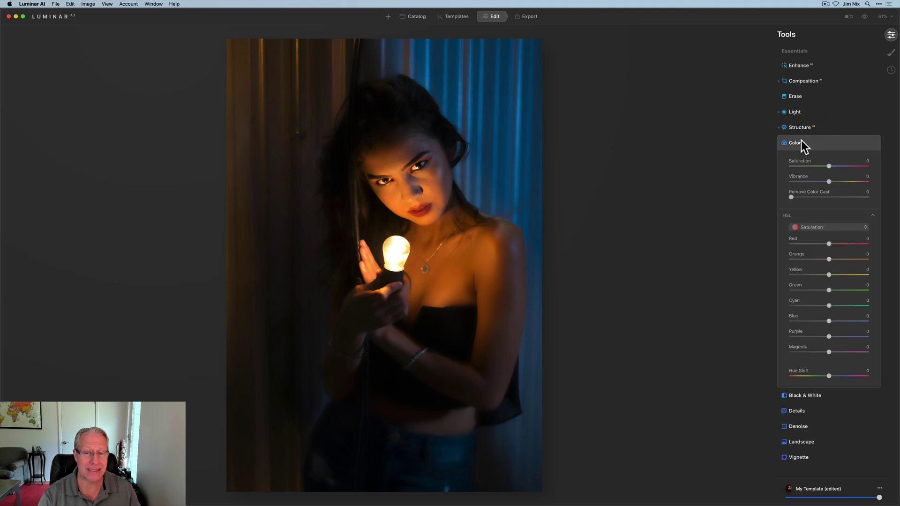
pyautogui.moveTo(825, 167); pyautogui.dragTo(822, 166)
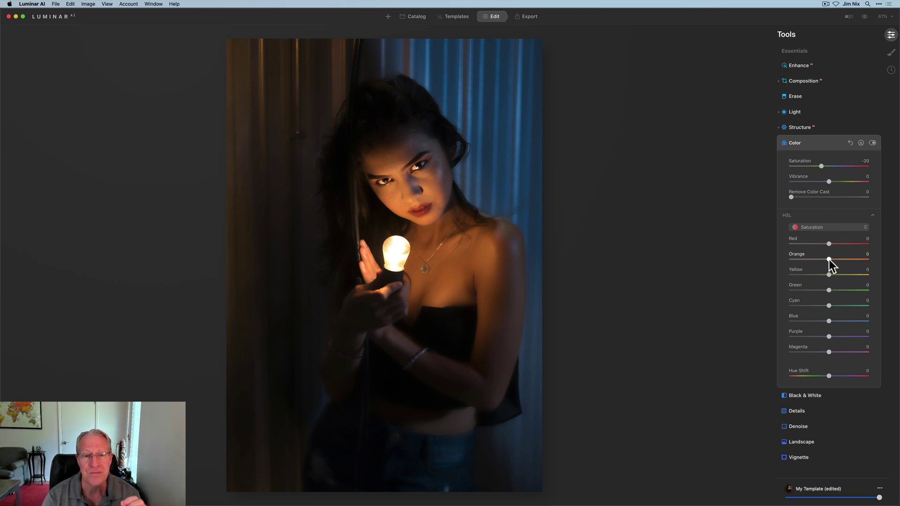
pyautogui.moveTo(828, 260); pyautogui.dragTo(826, 259)
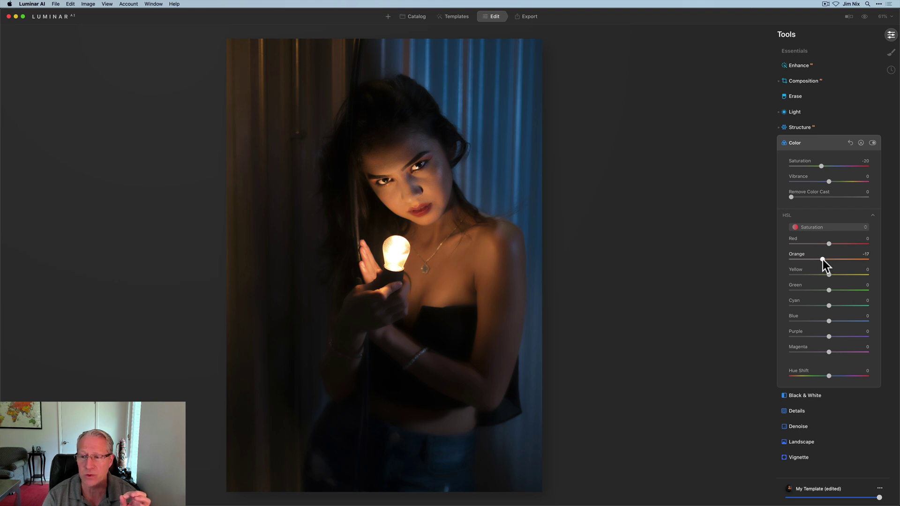
pyautogui.moveTo(829, 274); pyautogui.dragTo(825, 274)
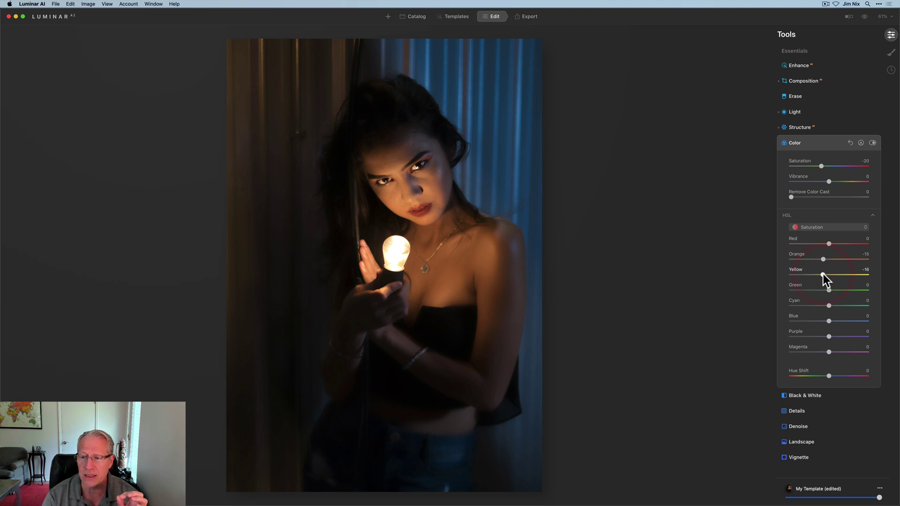
pyautogui.moveTo(823, 274); pyautogui.dragTo(823, 274)
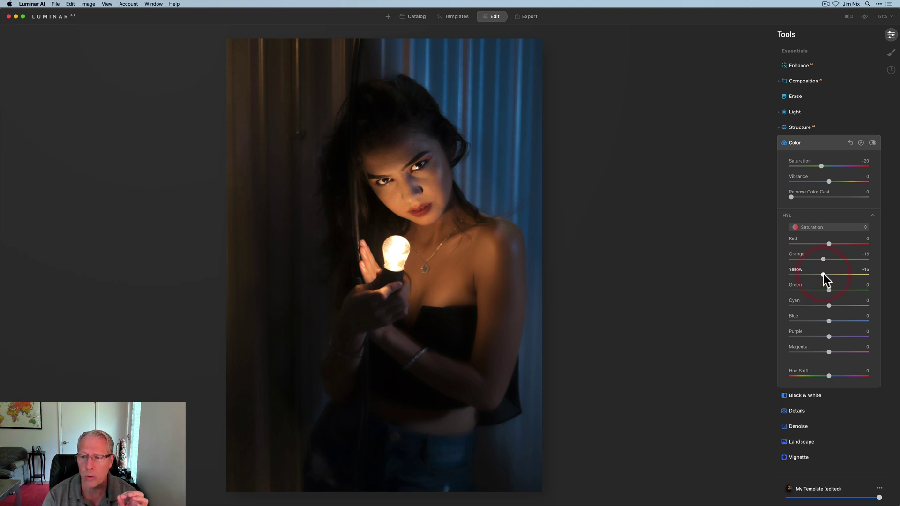
# Compare the portrait with the Color adjustments disabled and enabled, leaving them on.
pyautogui.click(872, 143)
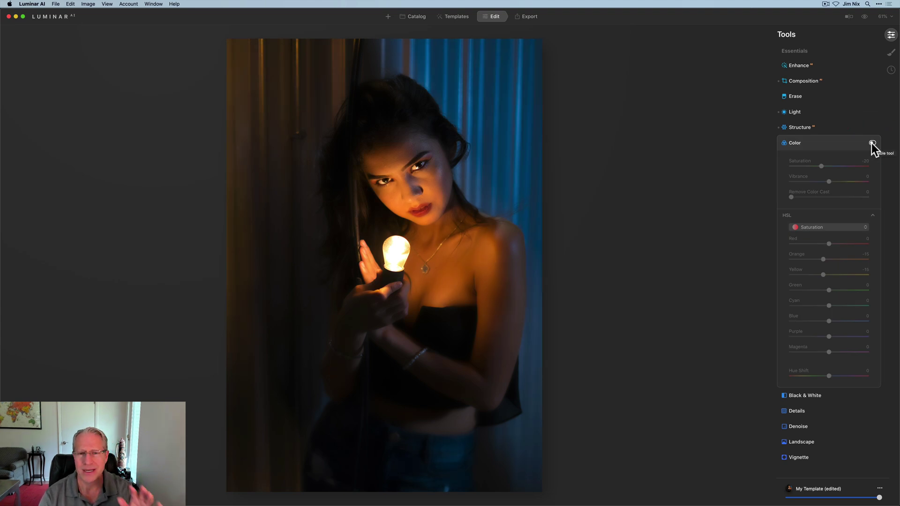
pyautogui.click(872, 143)
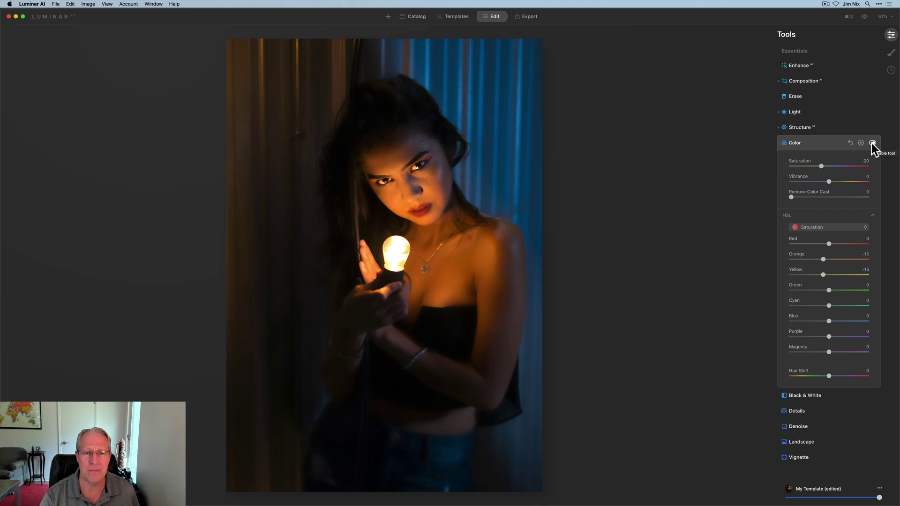
pyautogui.click(821, 142)
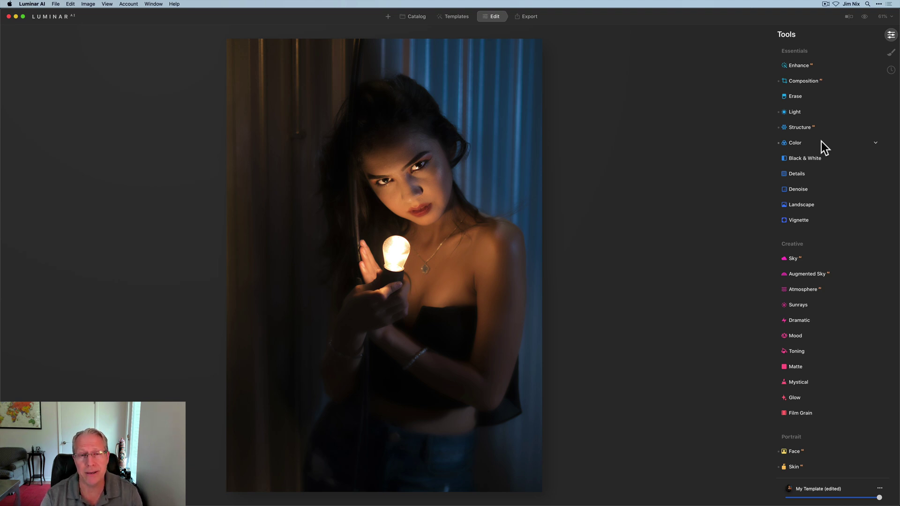
# Add a vignette centered beside the woman's face, with Amount -66, Size 25 and Inner Light 14.
pyautogui.click(796, 221)
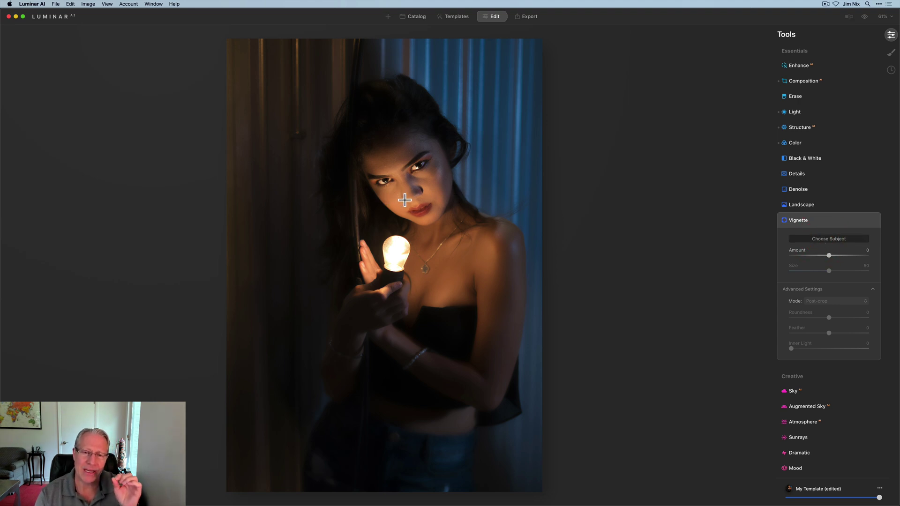
pyautogui.click(362, 205)
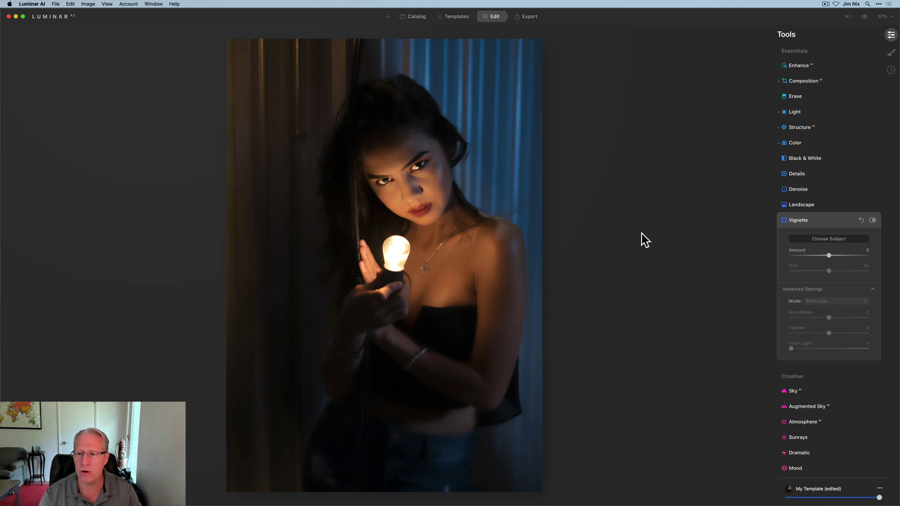
pyautogui.click(804, 255)
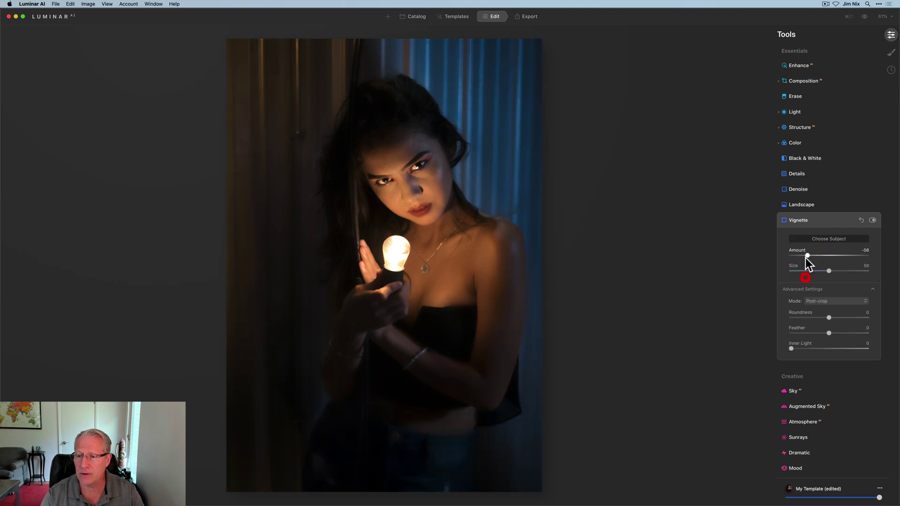
pyautogui.click(808, 271)
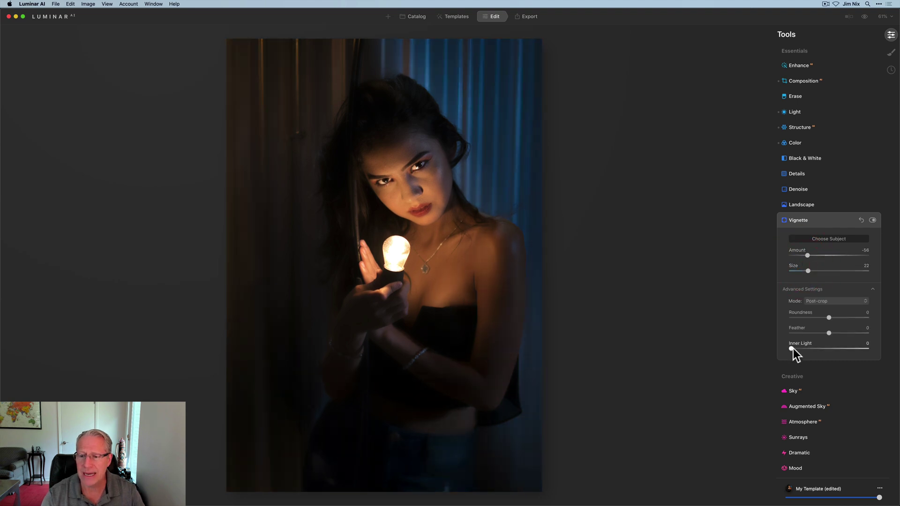
pyautogui.moveTo(792, 349); pyautogui.dragTo(802, 349)
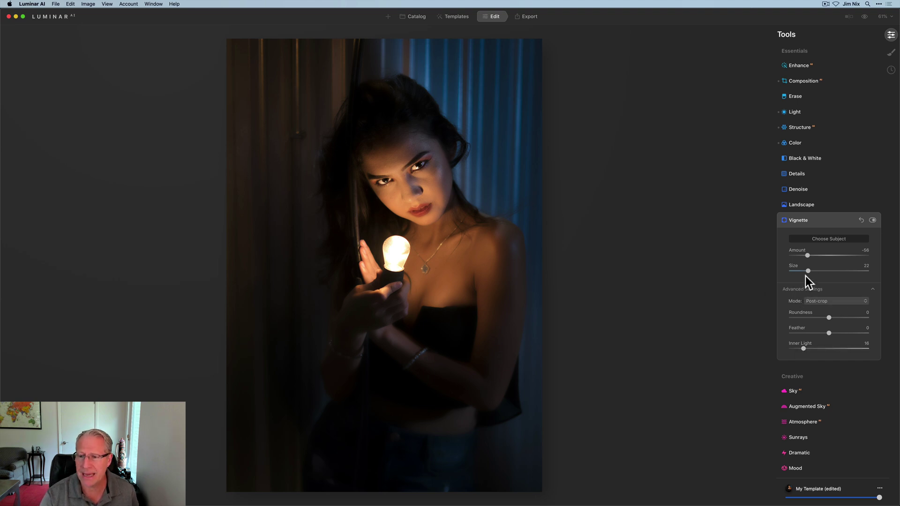
pyautogui.moveTo(808, 255); pyautogui.dragTo(809, 269)
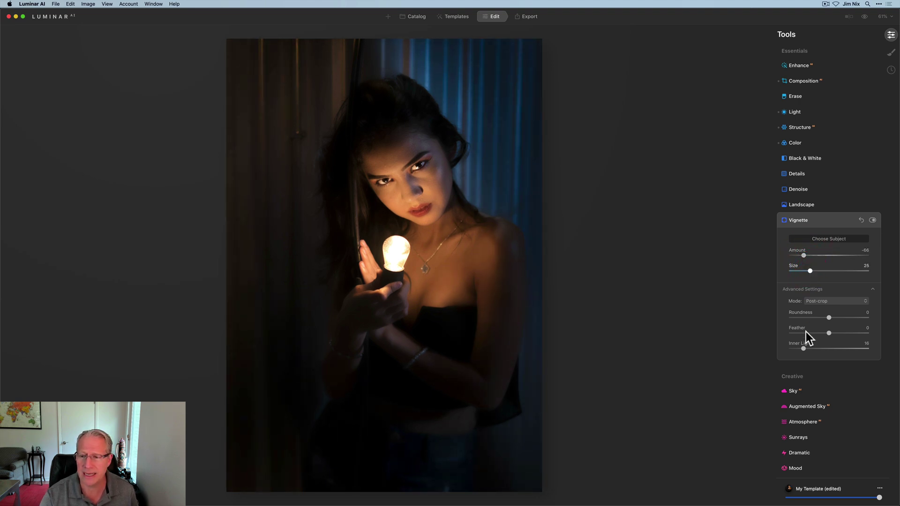
pyautogui.moveTo(805, 347); pyautogui.dragTo(809, 345)
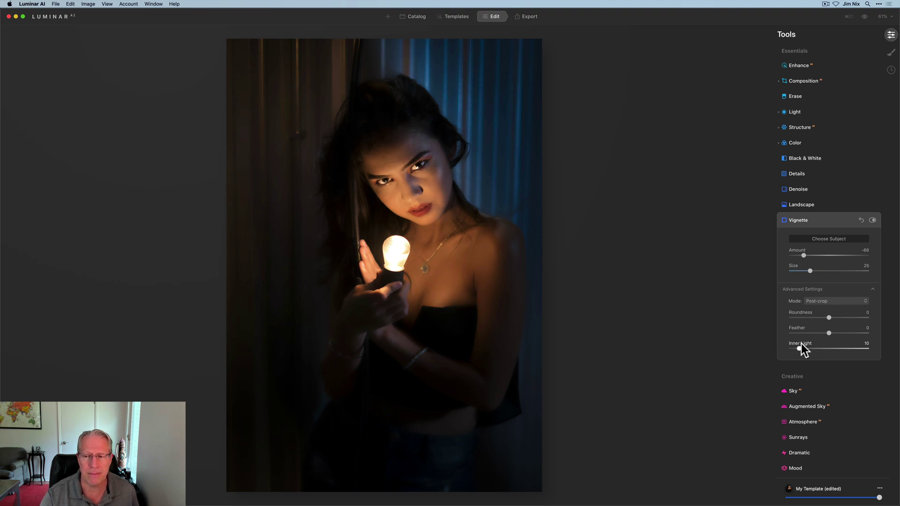
pyautogui.moveTo(803, 347); pyautogui.dragTo(803, 344)
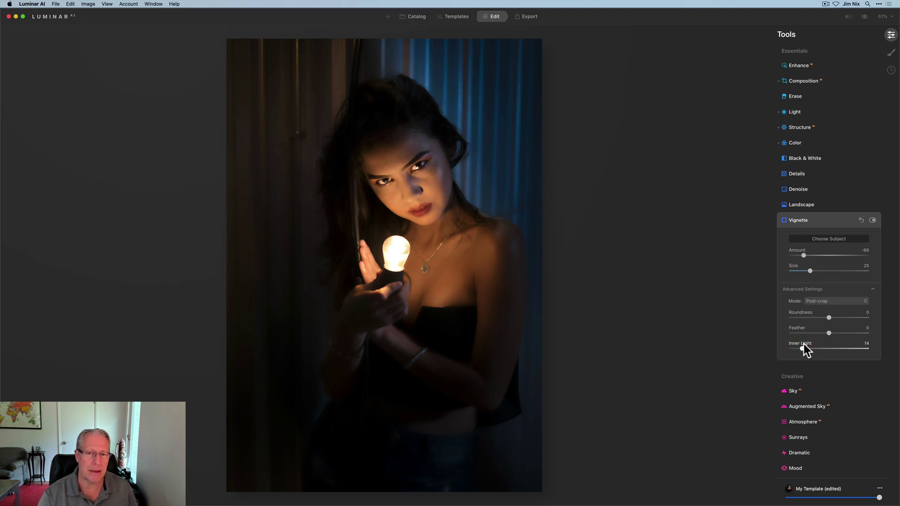
# Compare the portrait with the Vignette disabled and enabled, leaving it on.
pyautogui.click(871, 220)
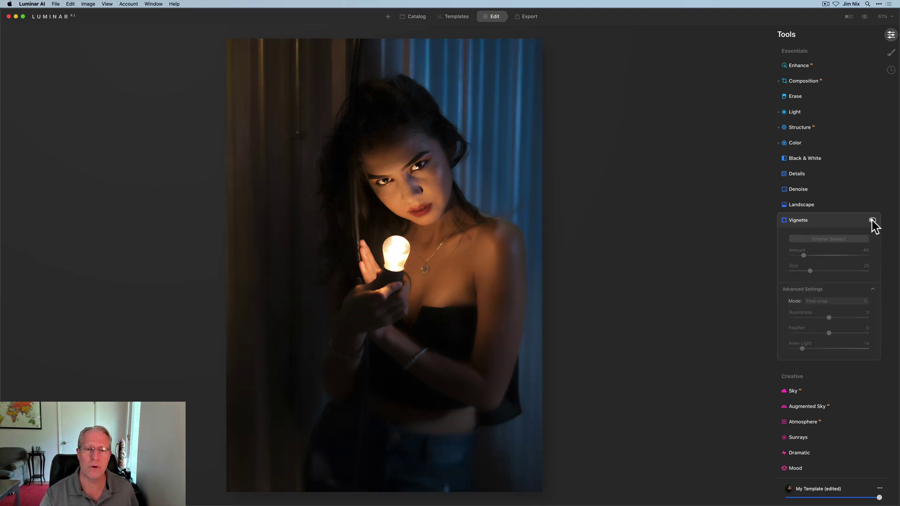
pyautogui.click(871, 220)
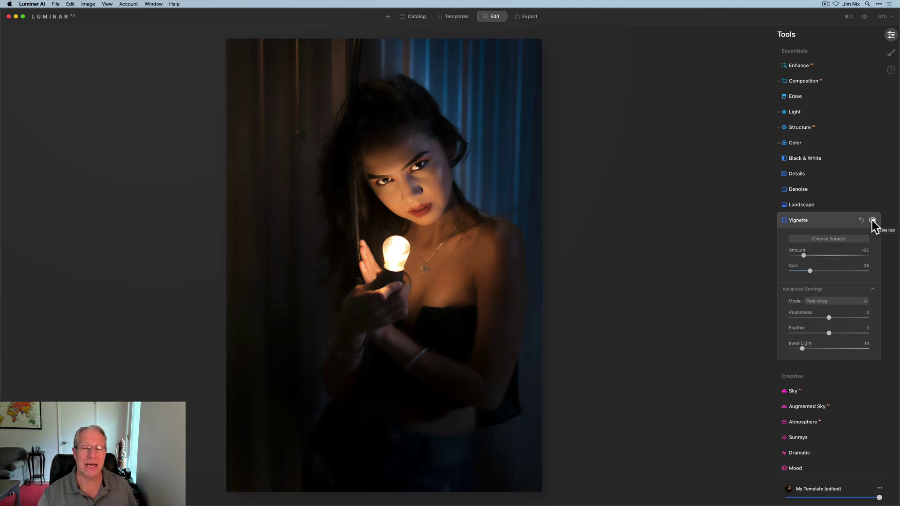
pyautogui.click(837, 219)
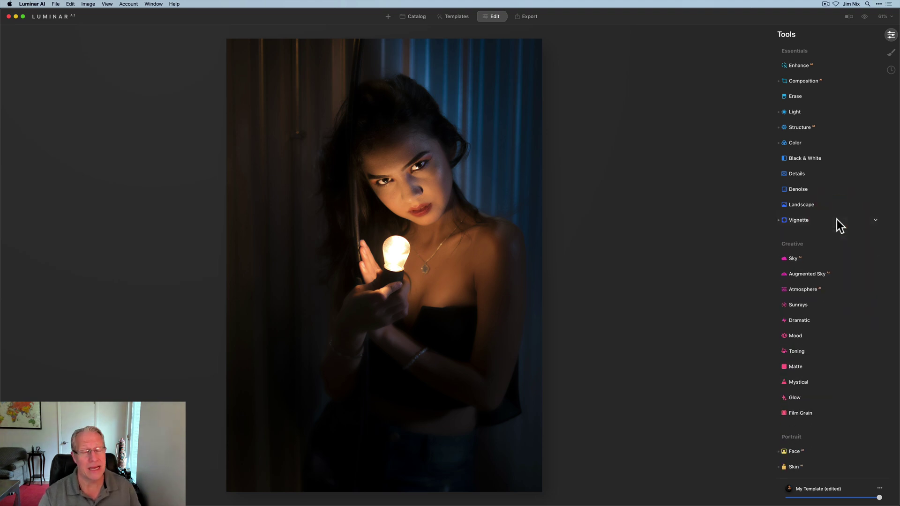
# Add Sunrays radiating from the light bulb with Amount 20, Overall Look 27, Sunrays Length 24 and Penetration 24.
pyautogui.scroll(-2, 832, 230)
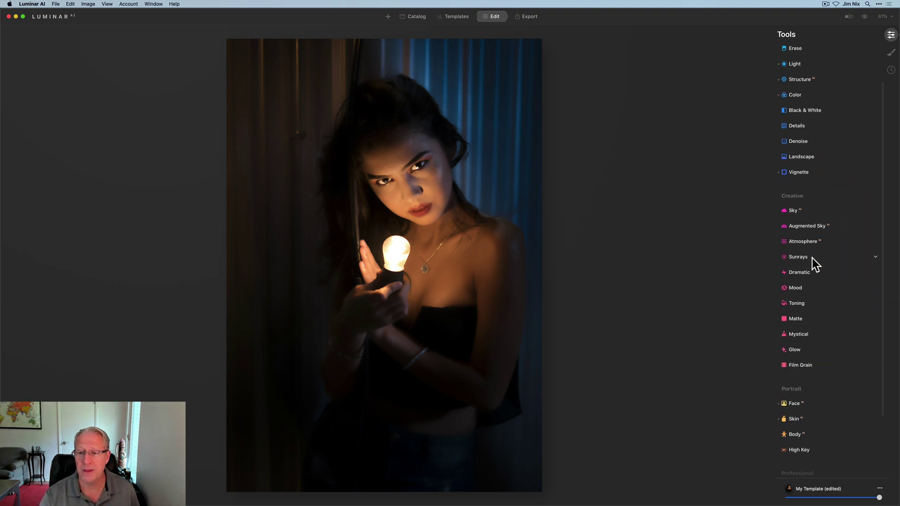
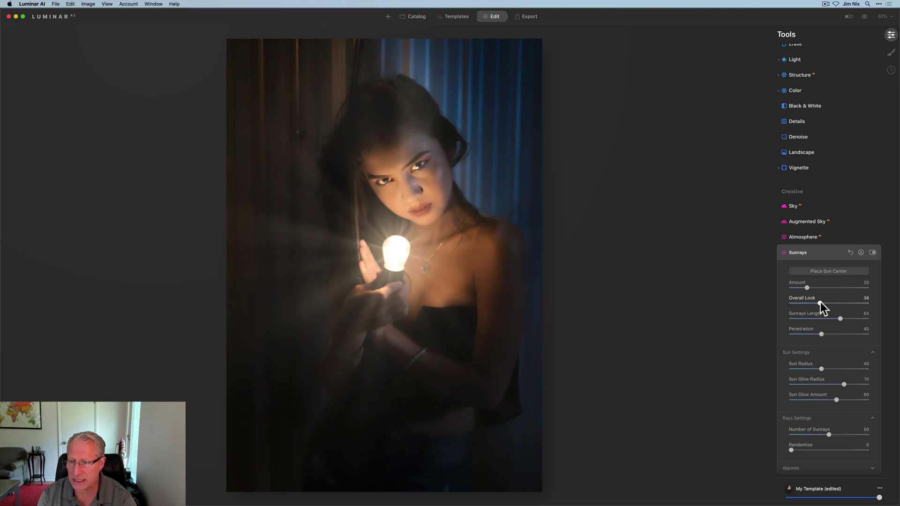
pyautogui.moveTo(812, 300); pyautogui.dragTo(816, 317)
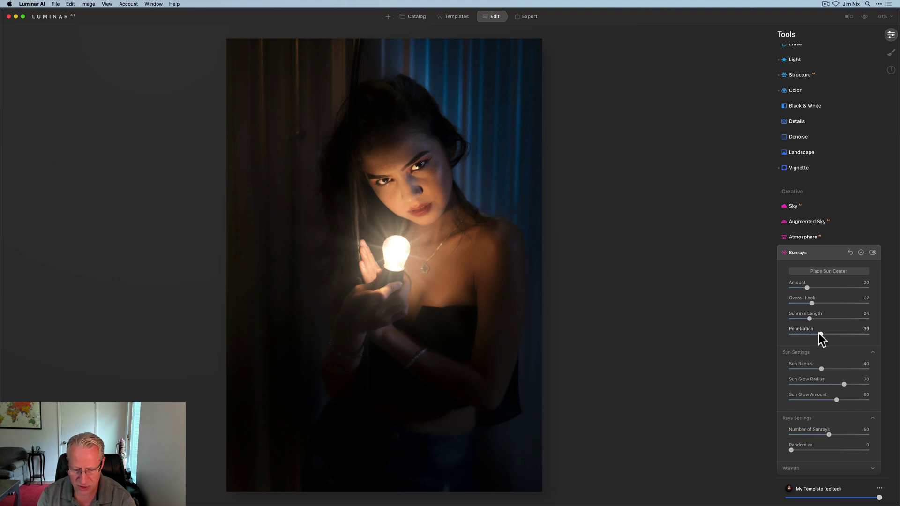
pyautogui.moveTo(819, 333); pyautogui.dragTo(809, 333)
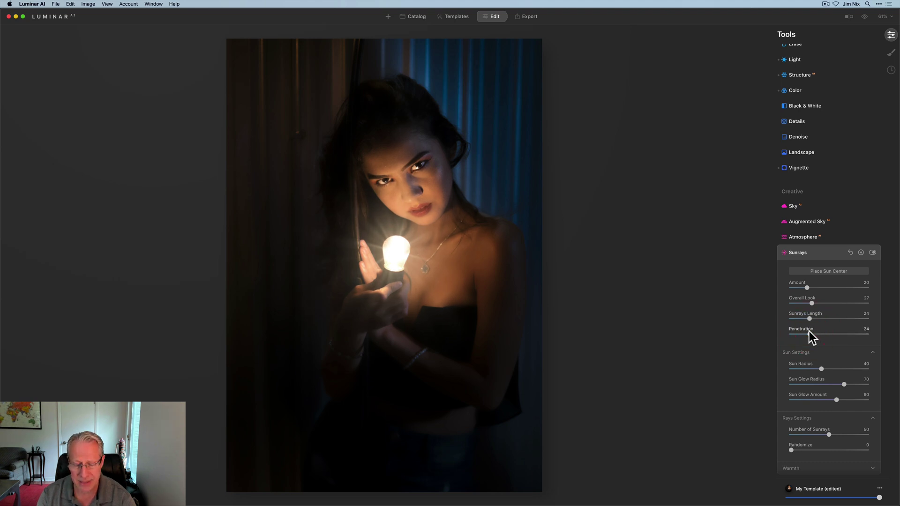
# Set Sun Radius to 38, Sun Glow Radius to 35, Sun Glow Amount to 44, and both Number of Sunrays and Randomize to 100.
pyautogui.click(820, 368)
pyautogui.moveTo(822, 368); pyautogui.dragTo(821, 368)
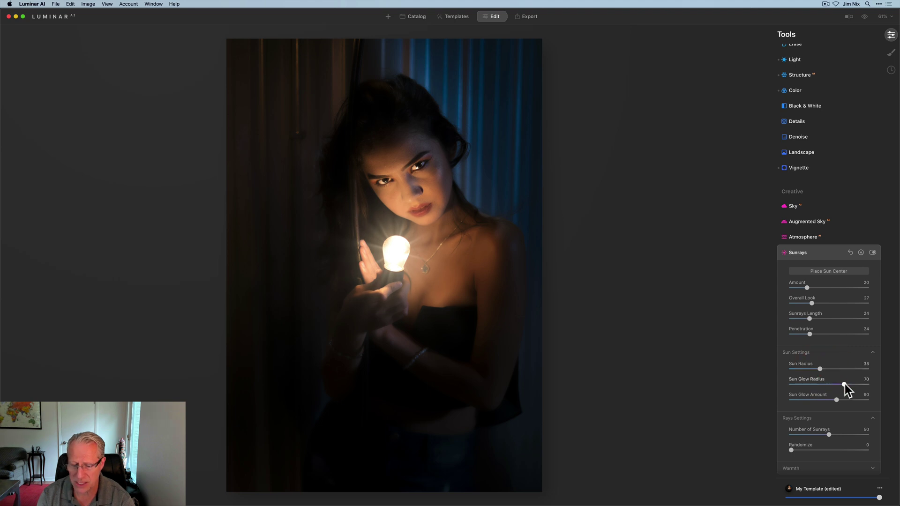
pyautogui.moveTo(824, 383); pyautogui.dragTo(823, 399)
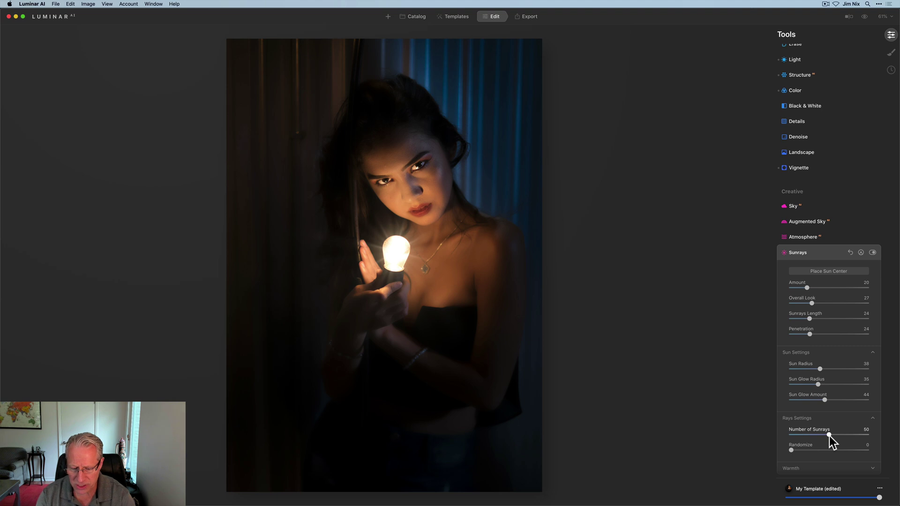
pyautogui.moveTo(831, 435); pyautogui.dragTo(872, 430)
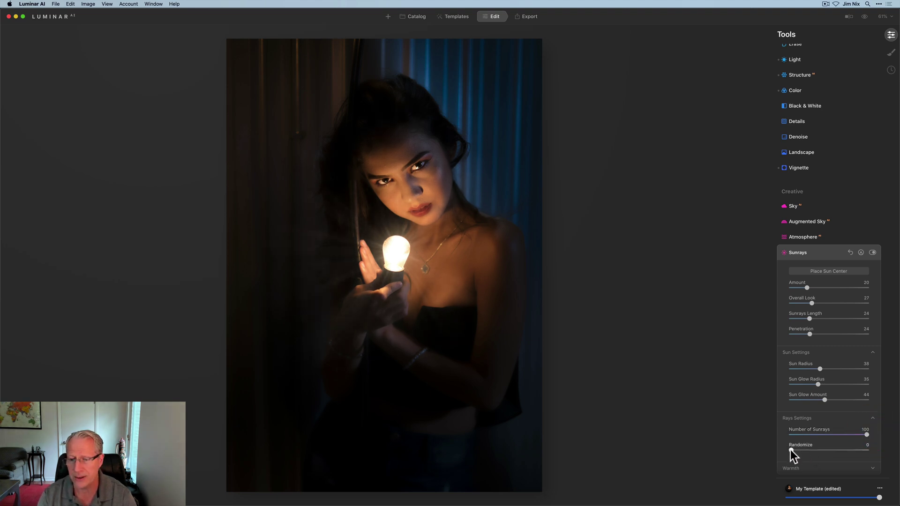
pyautogui.moveTo(791, 451); pyautogui.dragTo(860, 435)
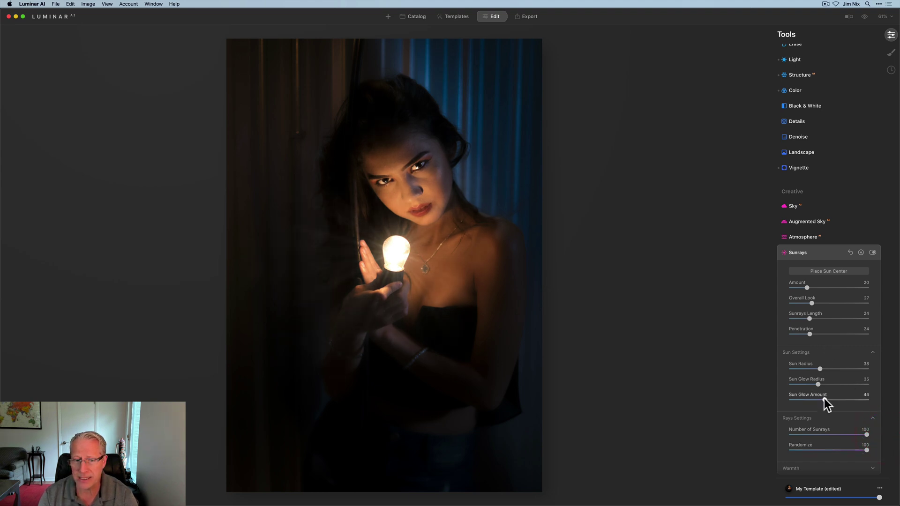
# Soften the Sunrays with Sun Glow Amount 39, Penetration 23, Sunrays Length 22, Amount 19 and Overall Look 24.
pyautogui.moveTo(824, 399); pyautogui.dragTo(820, 400)
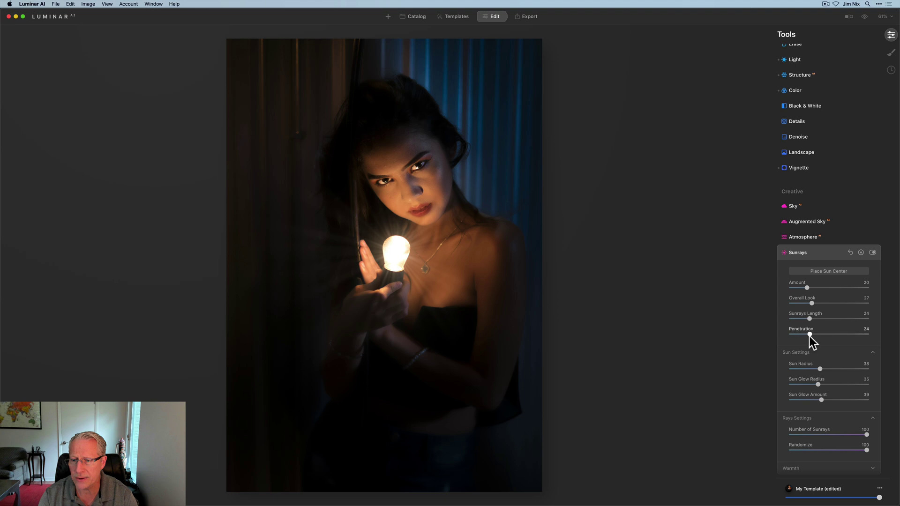
pyautogui.moveTo(809, 333); pyautogui.dragTo(806, 318)
pyautogui.moveTo(806, 287); pyautogui.dragTo(808, 304)
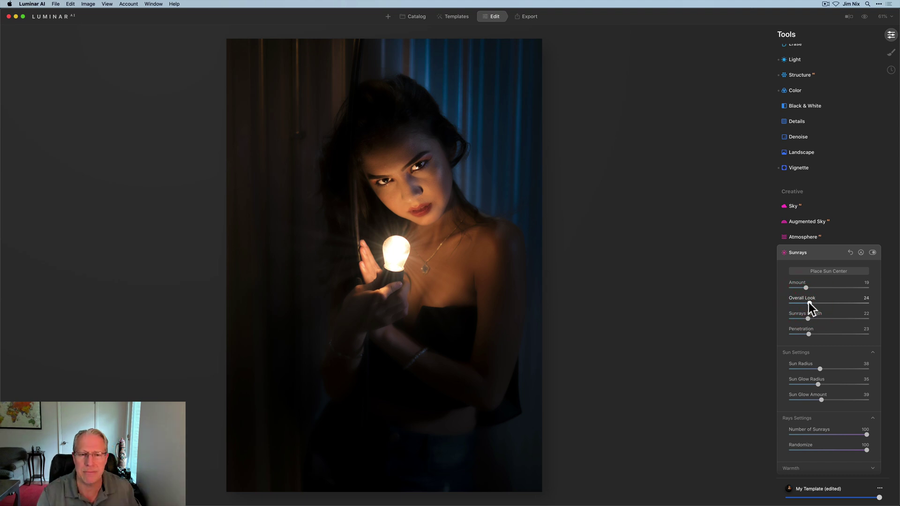
# Compare the portrait with the Sunrays disabled and enabled, leaving them on.
pyautogui.click(871, 253)
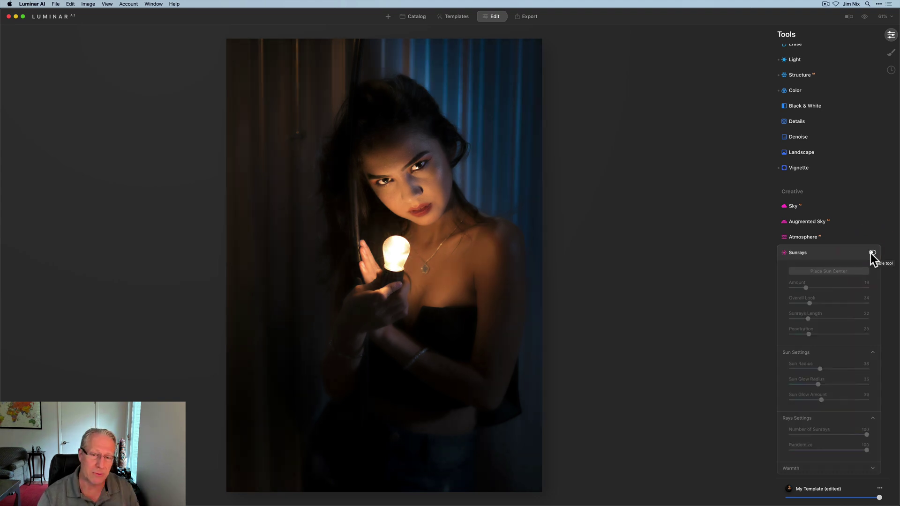
pyautogui.click(872, 253)
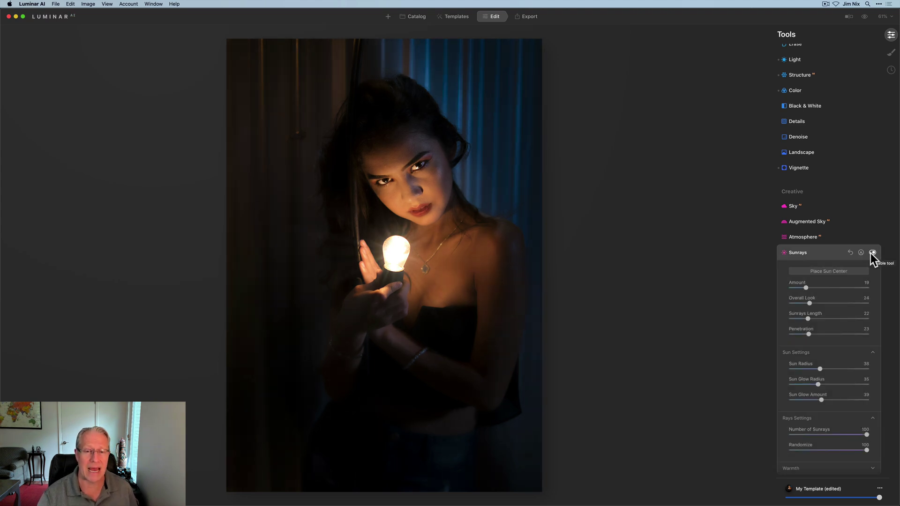
# Strengthen the portrait's vignette with Amount -71 and Size 18.
pyautogui.click(803, 170)
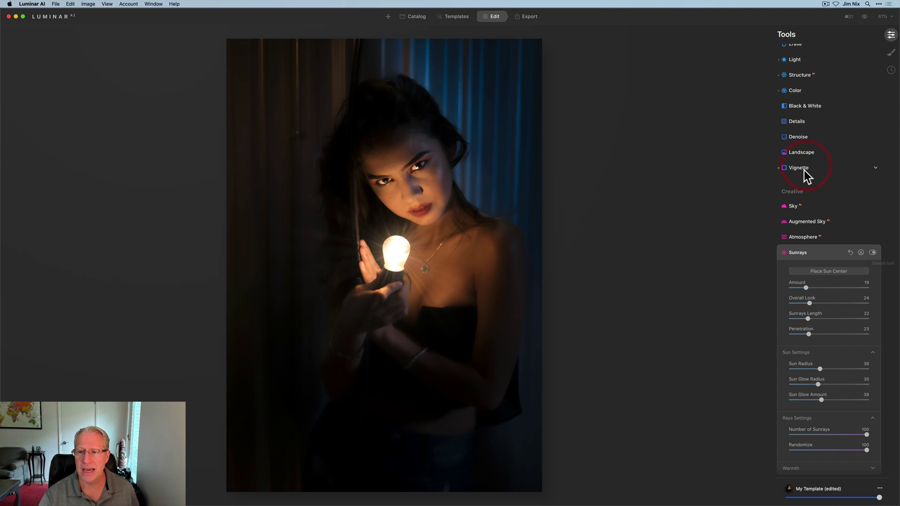
pyautogui.moveTo(805, 203); pyautogui.dragTo(801, 203)
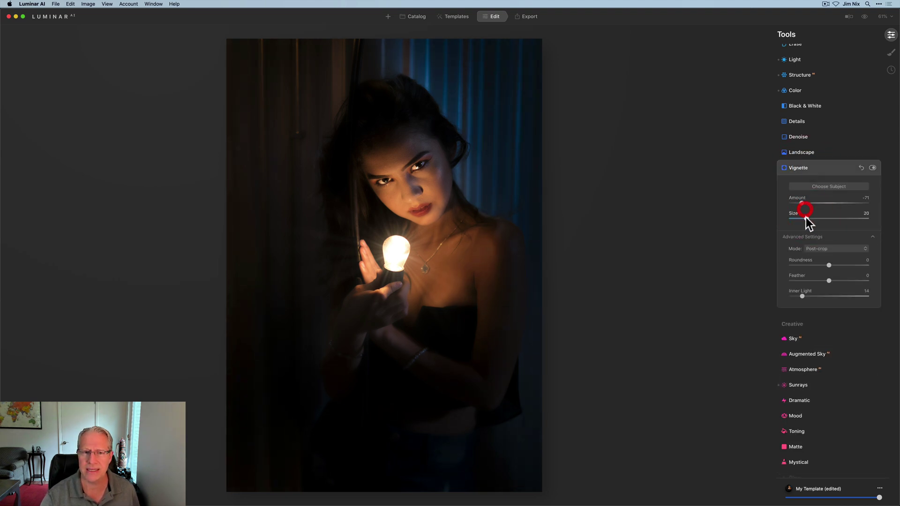
# Mute the warm tones further by setting HSL saturation to -21 for Orange and -24 for Yellow.
pyautogui.scroll(4, 805, 189)
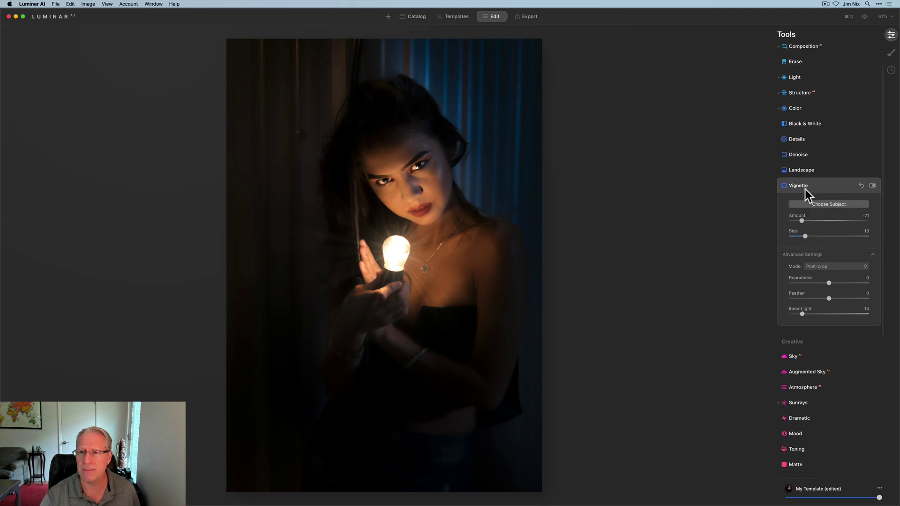
pyautogui.click(800, 145)
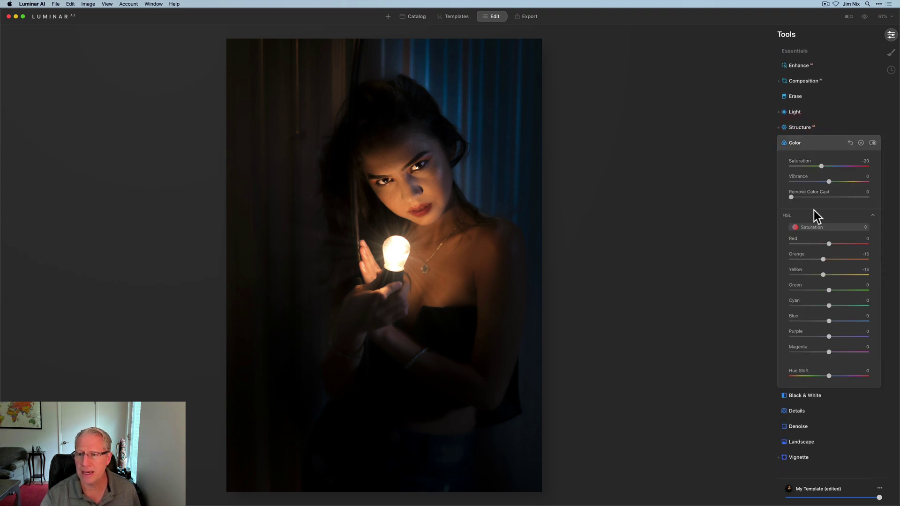
pyautogui.moveTo(820, 259); pyautogui.dragTo(819, 274)
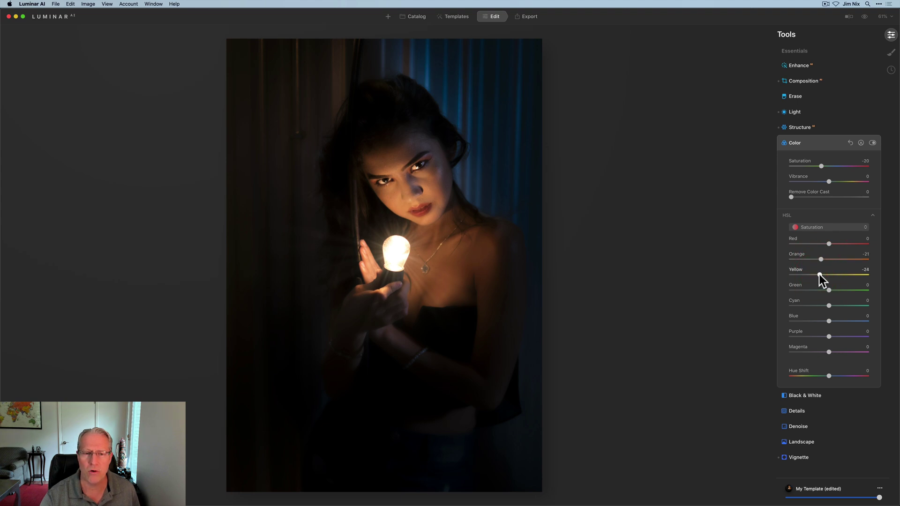
# Brighten the center of the vignette by setting its Inner Light to 34, and collapse the Vignette settings.
pyautogui.scroll(-1, 817, 251)
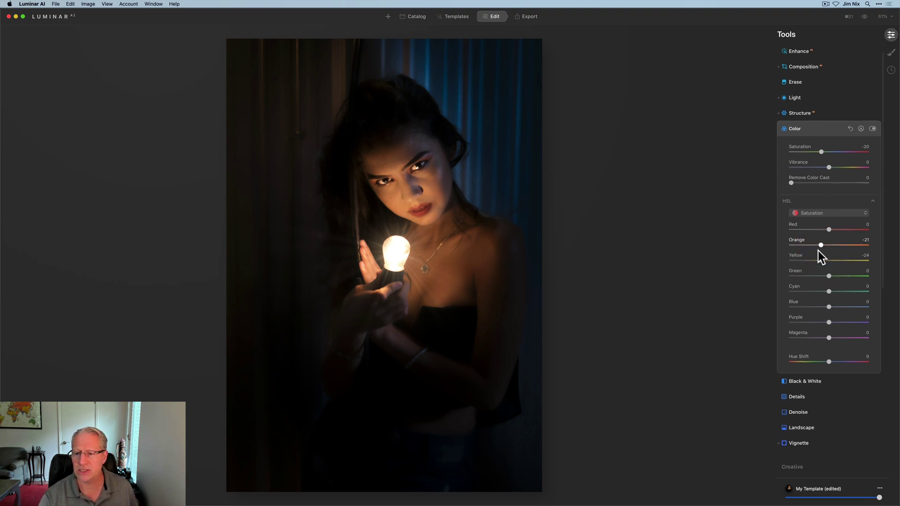
pyautogui.scroll(-8, 820, 255)
pyautogui.click(798, 291)
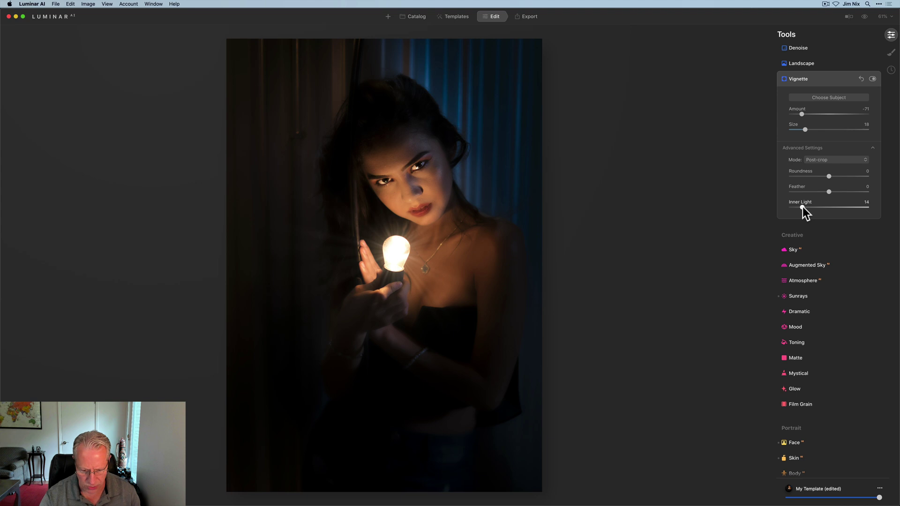
pyautogui.moveTo(802, 207); pyautogui.dragTo(803, 207)
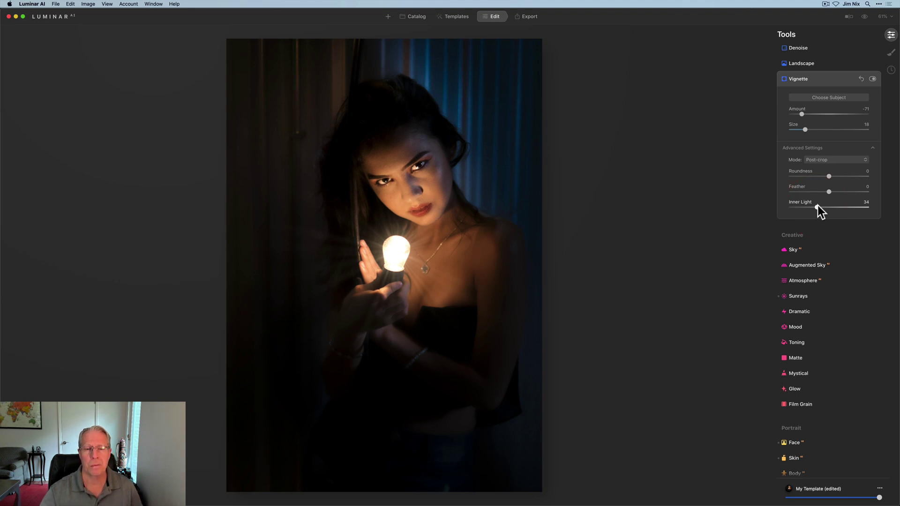
pyautogui.click(826, 83)
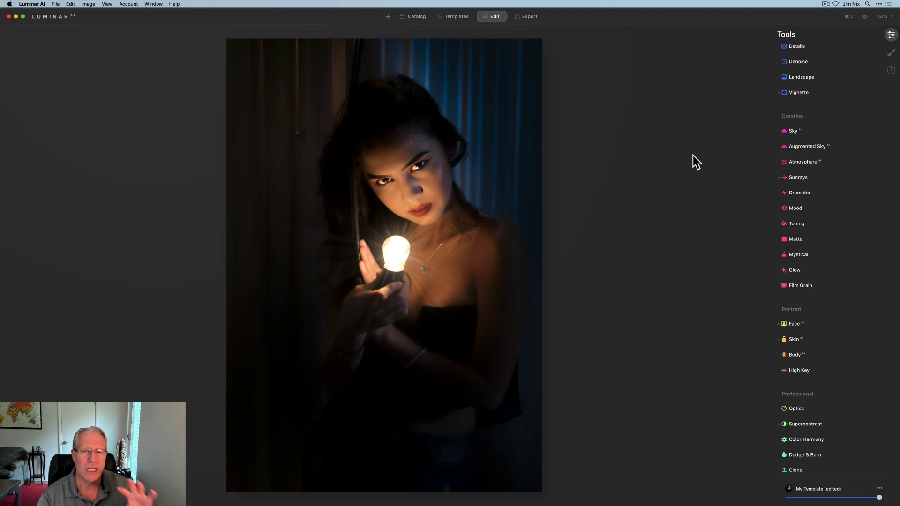
# Compare the edited portrait with the original in full view and across a movable before/after split, and close the split view.
pyautogui.click(864, 18)
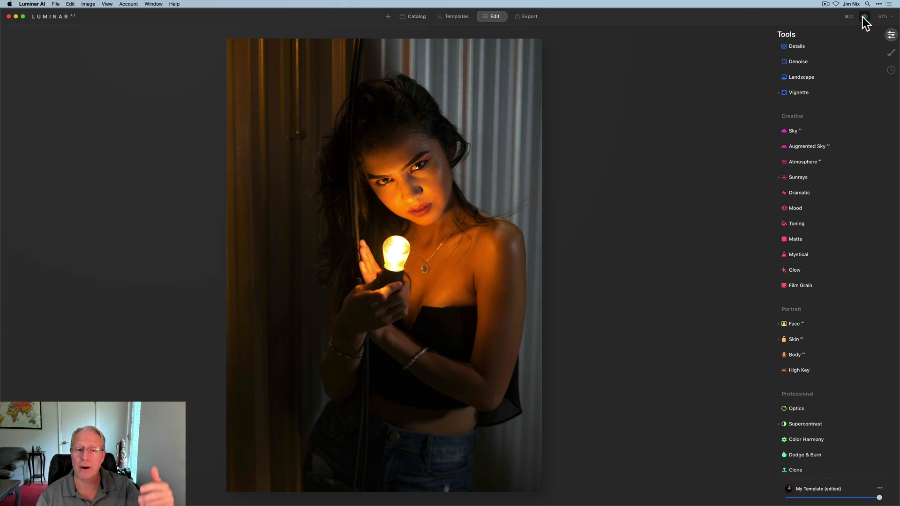
pyautogui.click(863, 16)
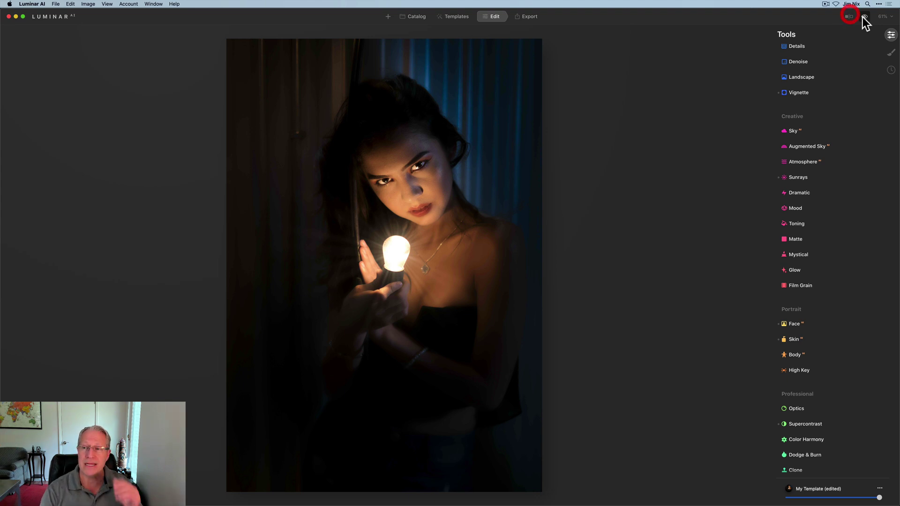
pyautogui.click(848, 17)
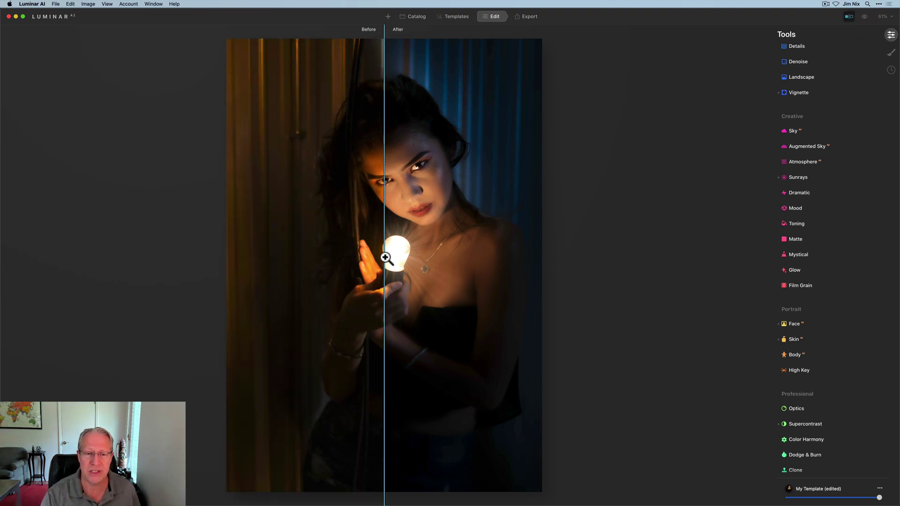
pyautogui.moveTo(385, 259); pyautogui.dragTo(303, 255)
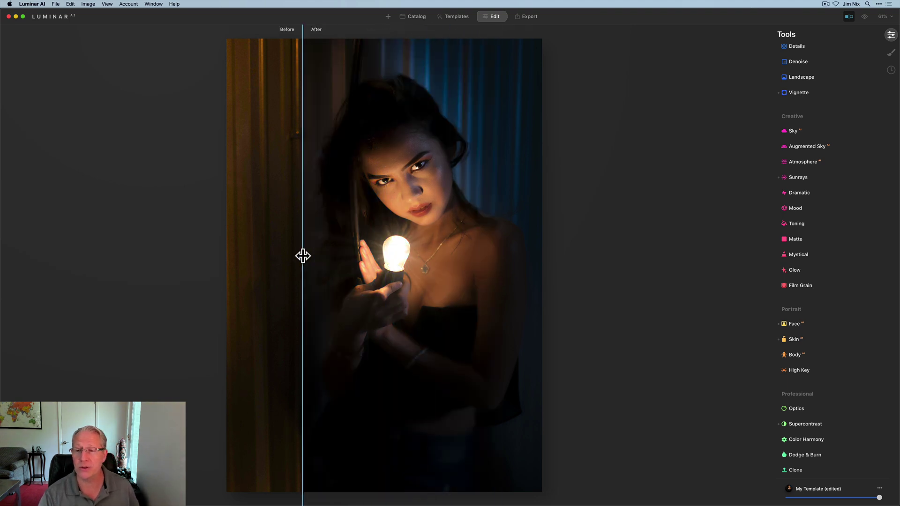
pyautogui.moveTo(302, 256); pyautogui.dragTo(352, 251)
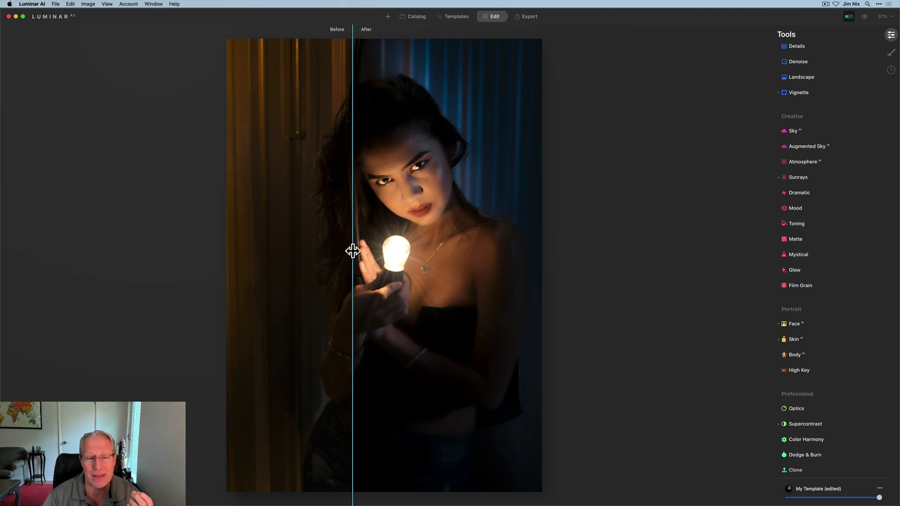
pyautogui.moveTo(353, 251); pyautogui.dragTo(449, 246)
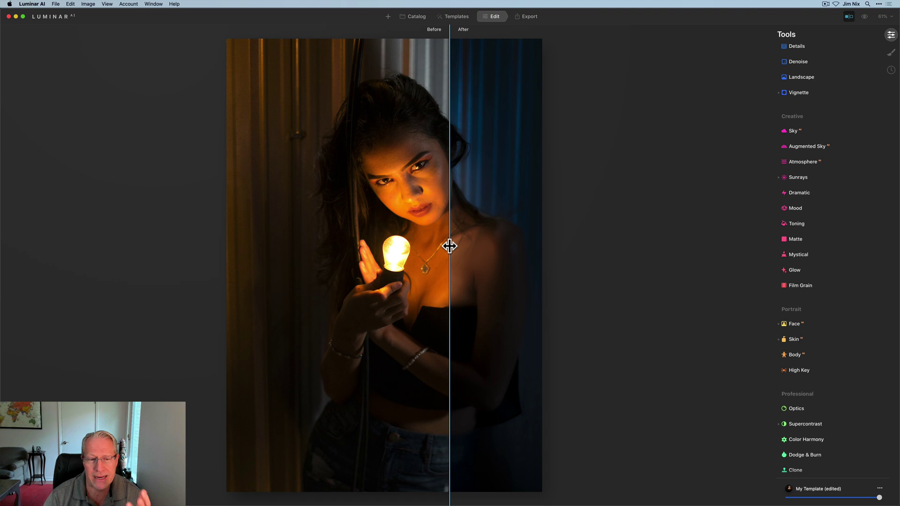
pyautogui.moveTo(449, 246); pyautogui.dragTo(345, 241)
pyautogui.click(849, 16)
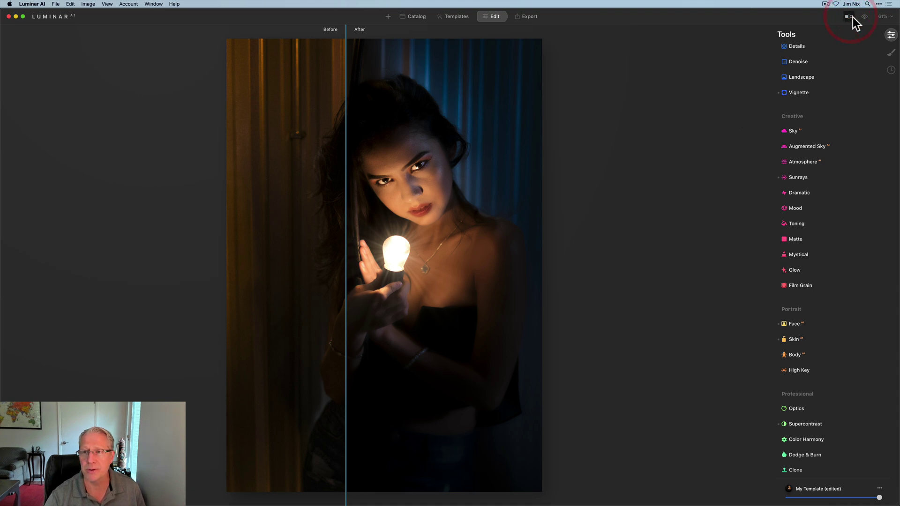